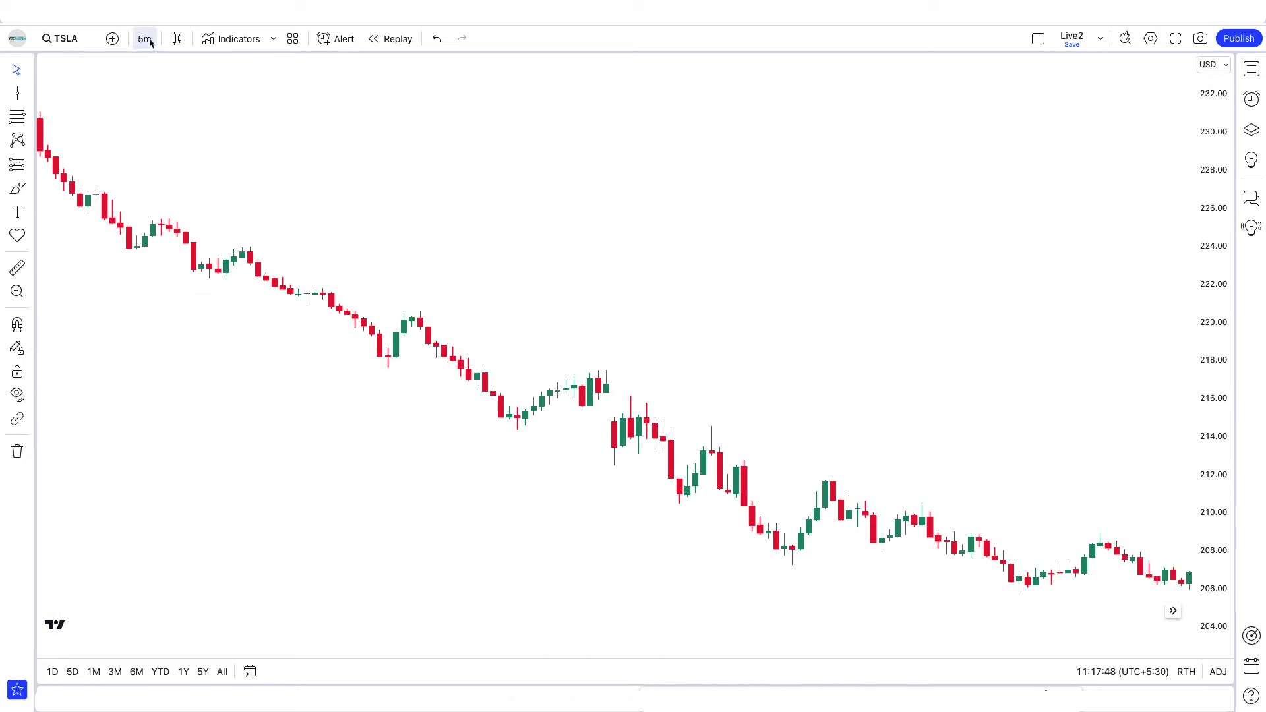
Set the TSLA chart to the 5-minute interval and add the community script Fibonacci Trend Reversal Strategy
left_click(145, 40)
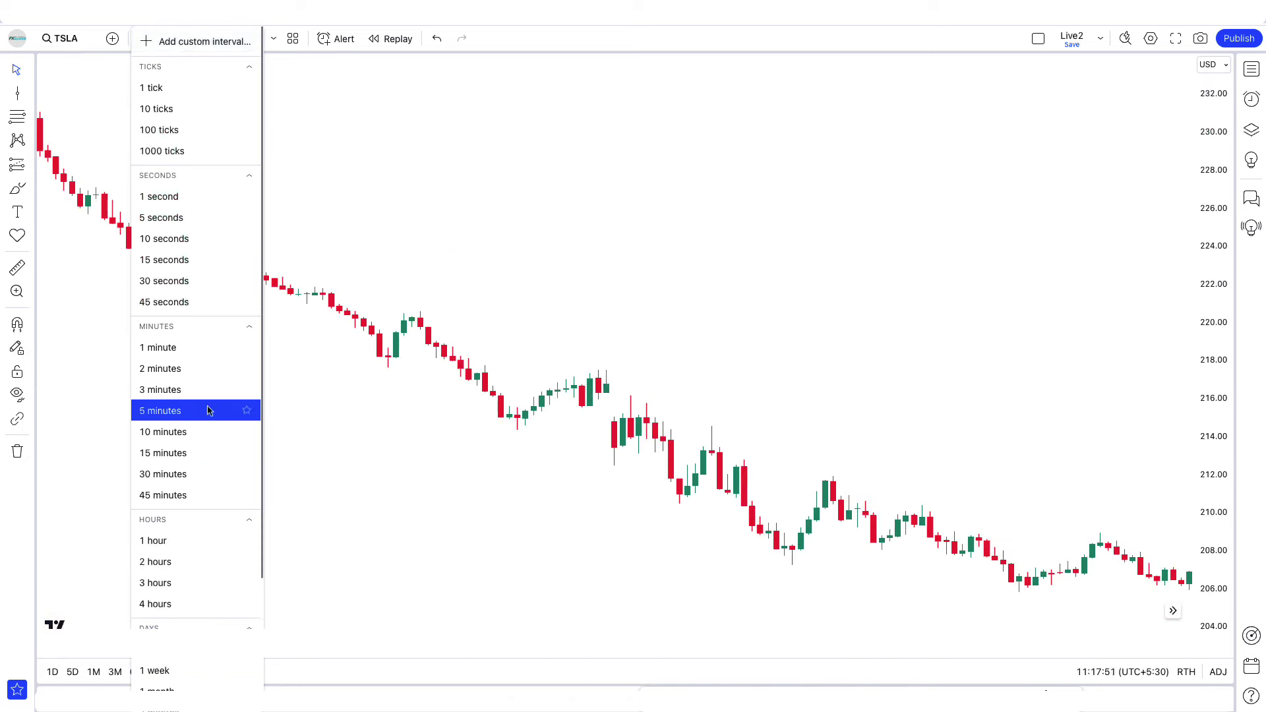
left_click(314, 410)
left_click(227, 38)
type("Fibonacci Trend Reversal")
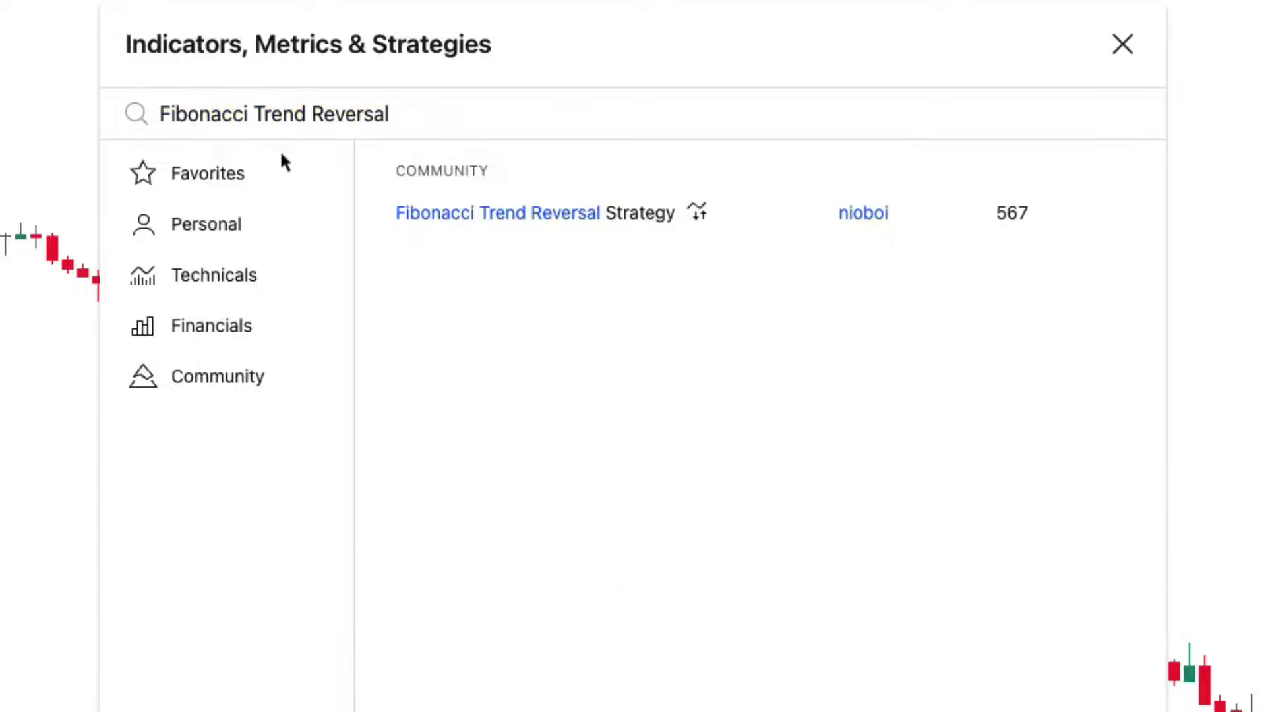
left_click(520, 227)
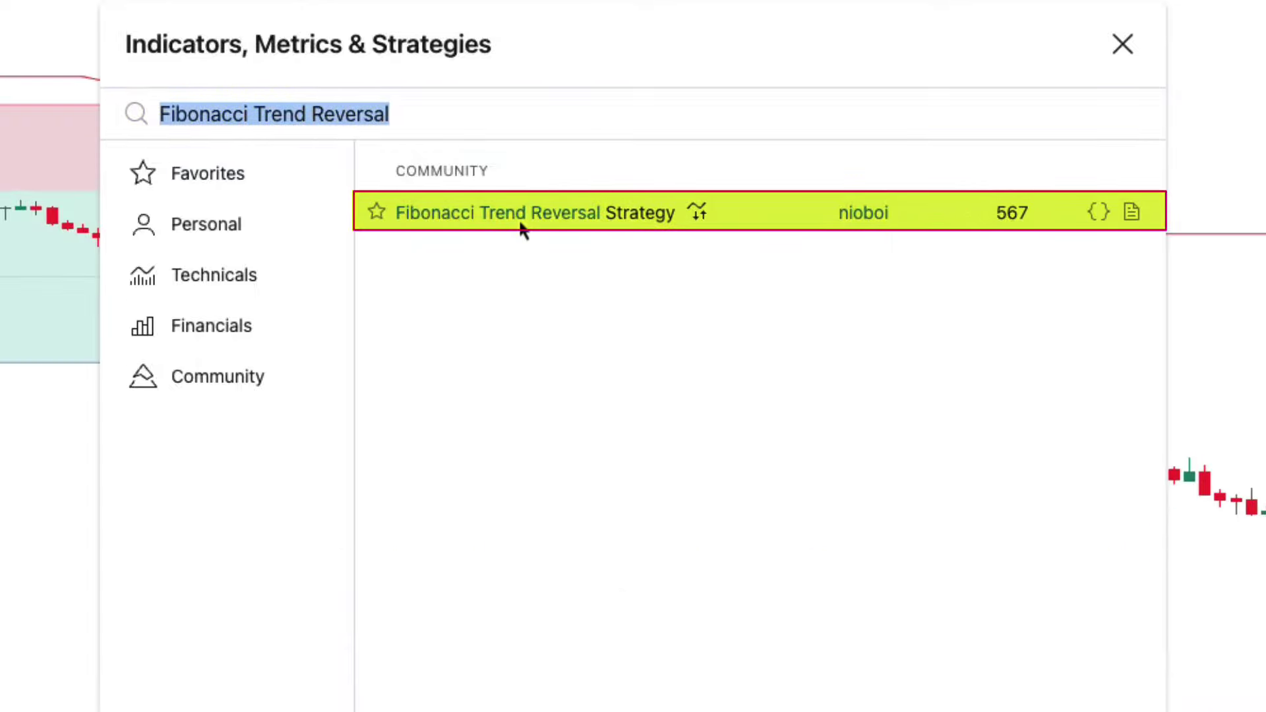
left_click(1132, 43)
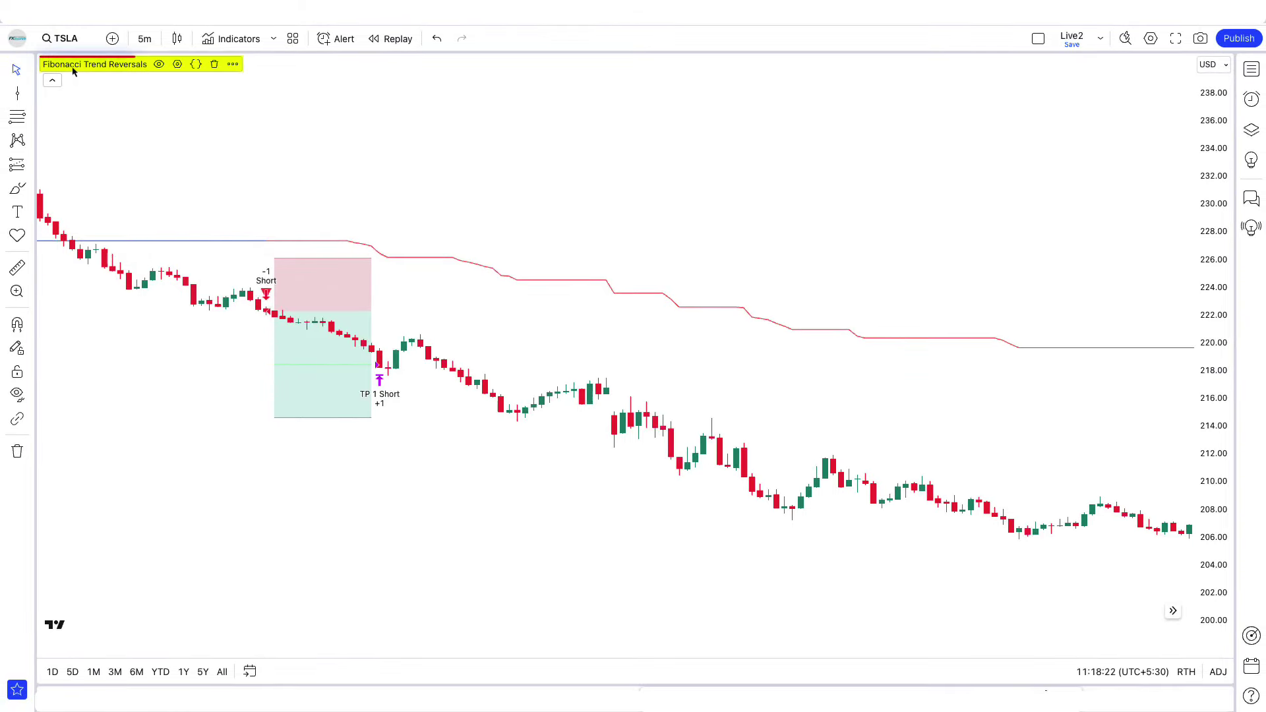
In the Fibonacci Trend Reversals style settings, hide the ATR stop loss plots and all long and short entry, SL, TP1 and TP2 markers
left_click(177, 65)
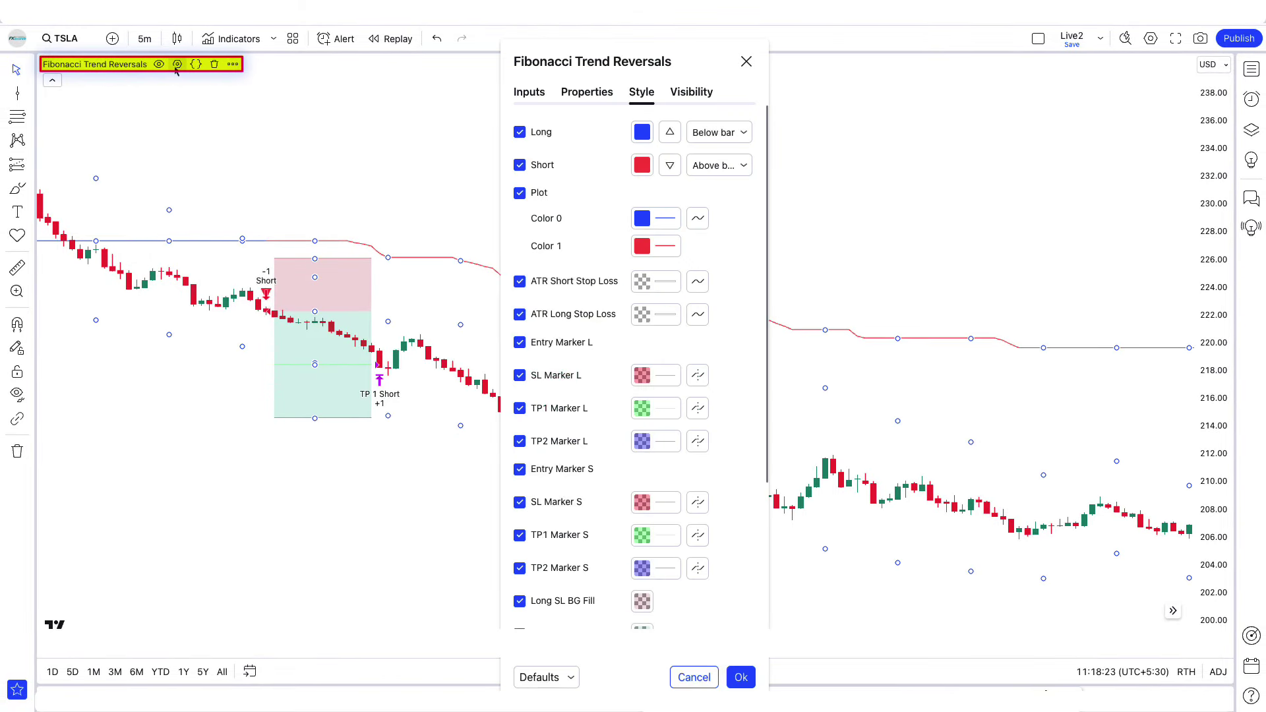
left_click(520, 281)
left_click(519, 342)
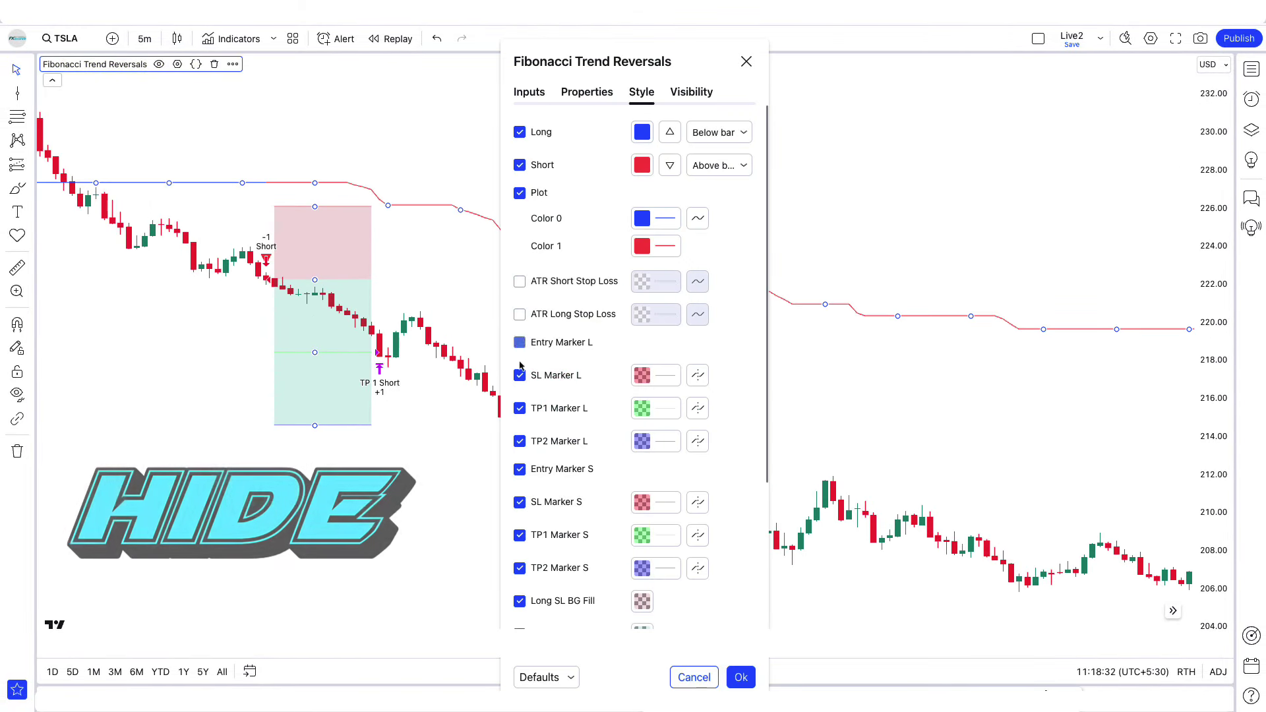
left_click(519, 376)
left_click(519, 502)
left_click(519, 567)
Hide the long and short SL and TP background fills, trades on chart, signal labels and quantity for Fibonacci Trend Reversals
scroll(527, 395, "down", 4)
left_click(520, 418)
left_click(520, 479)
left_click(520, 501)
left_click(520, 524)
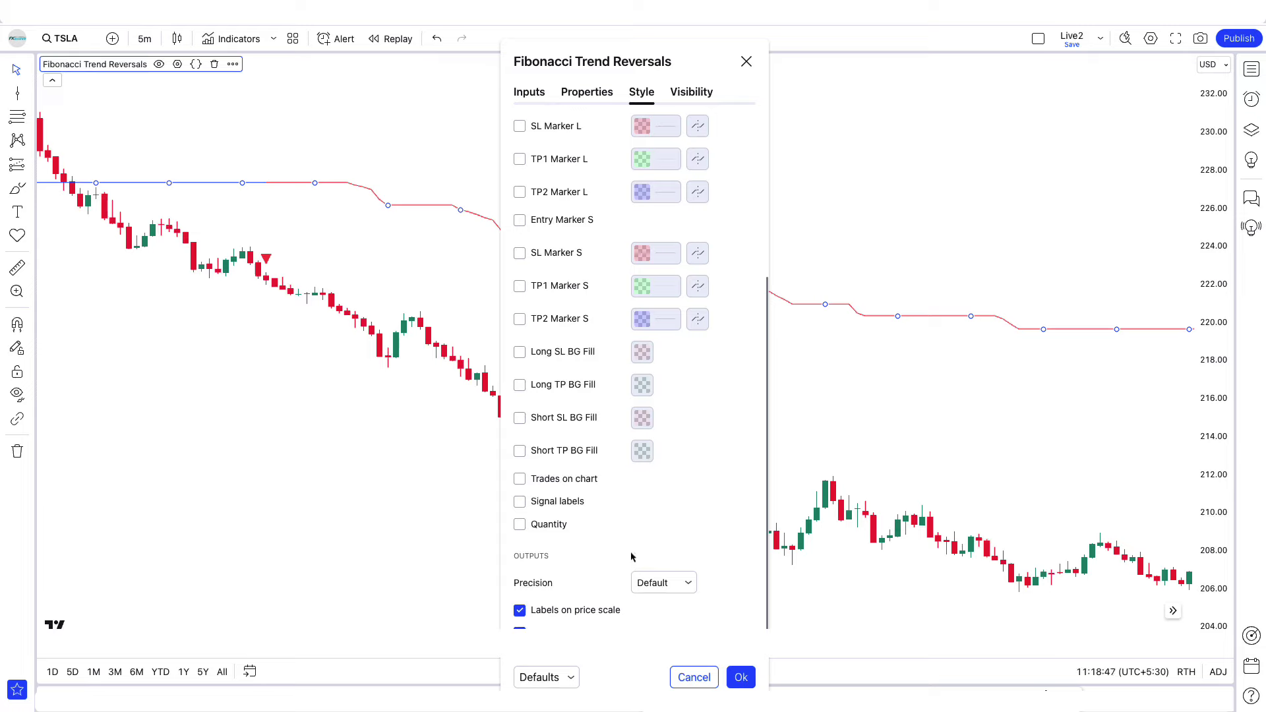
left_click(522, 96)
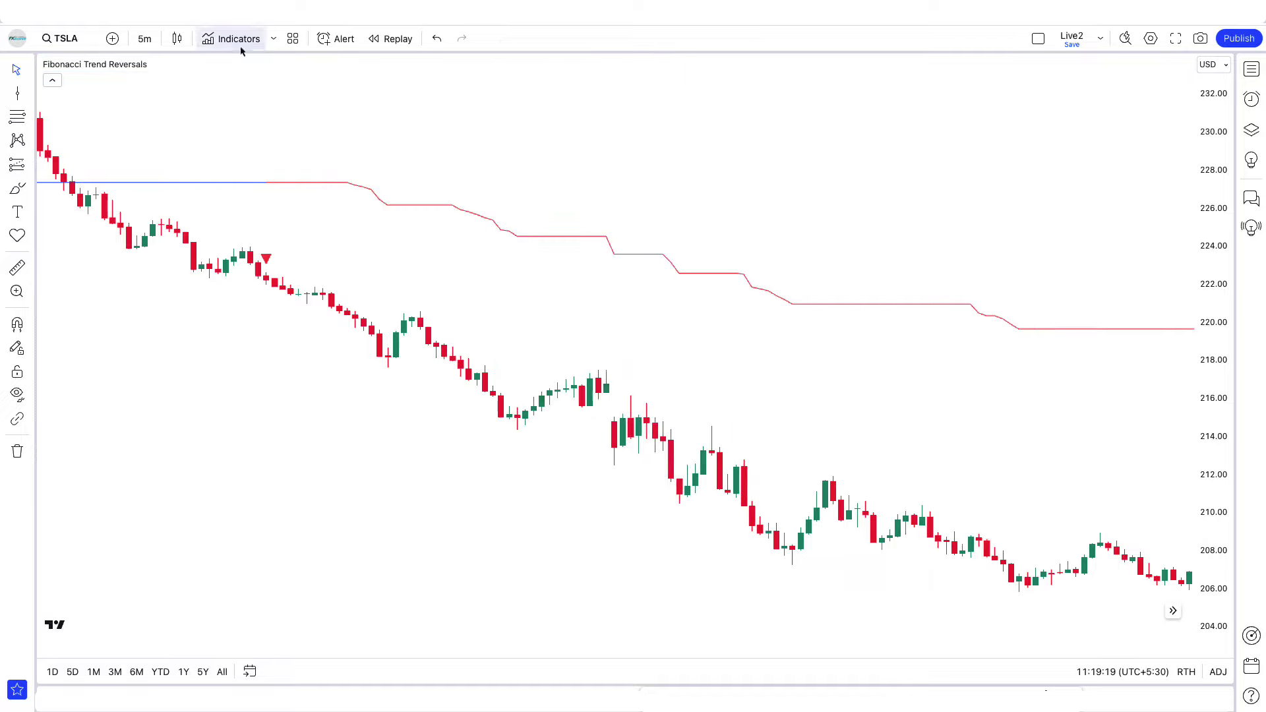
Add the community indicator Oscillator Workbench — Chart [LucF] to the chart
left_click(239, 41)
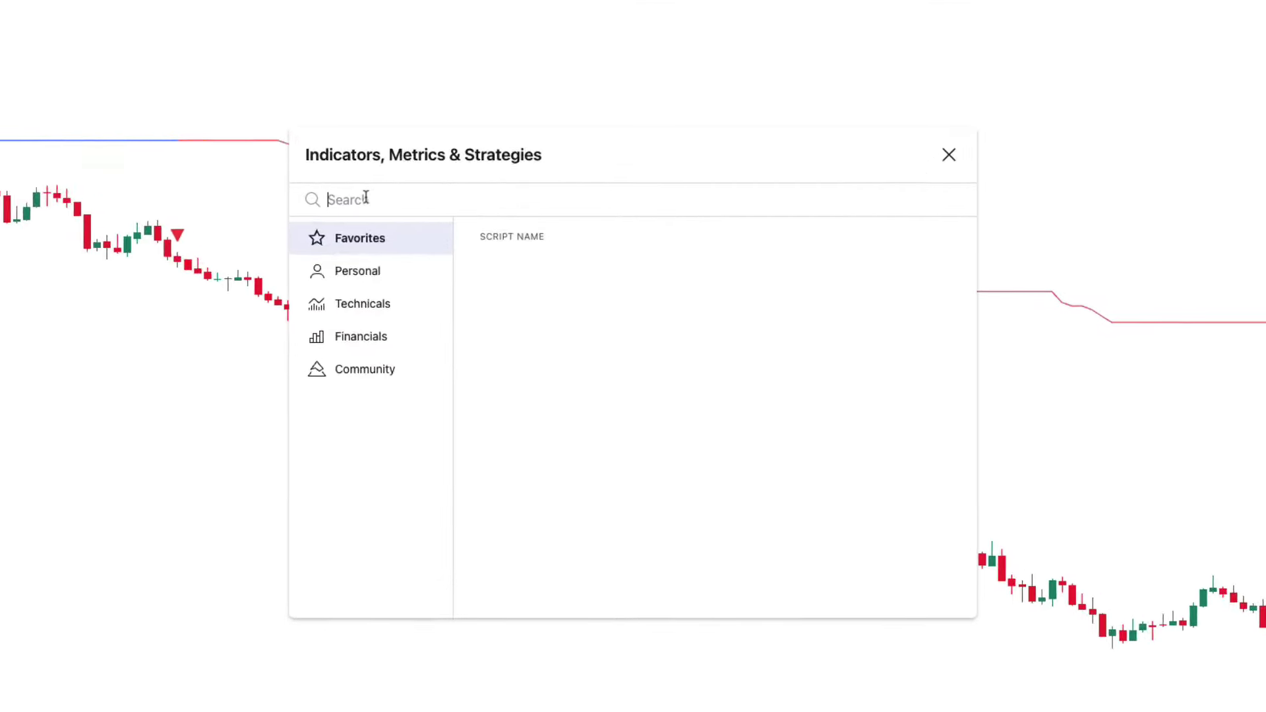
type("Oscillator Workbench")
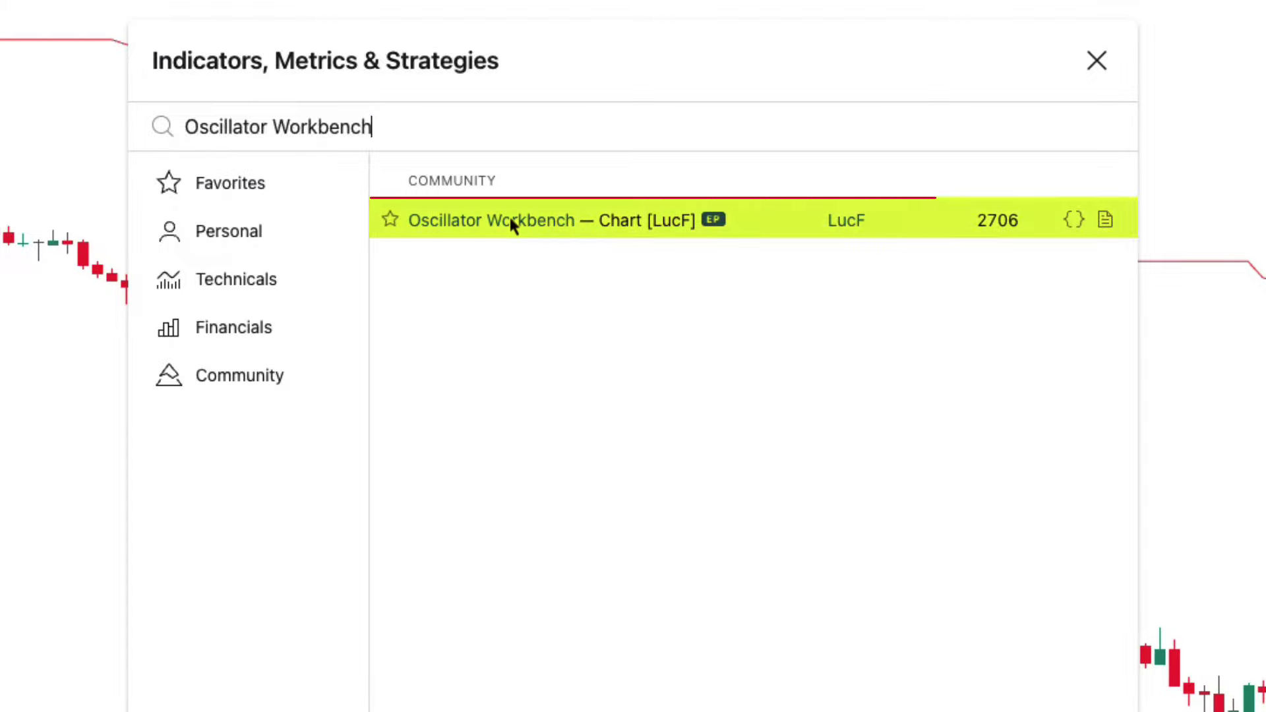
left_click(509, 215)
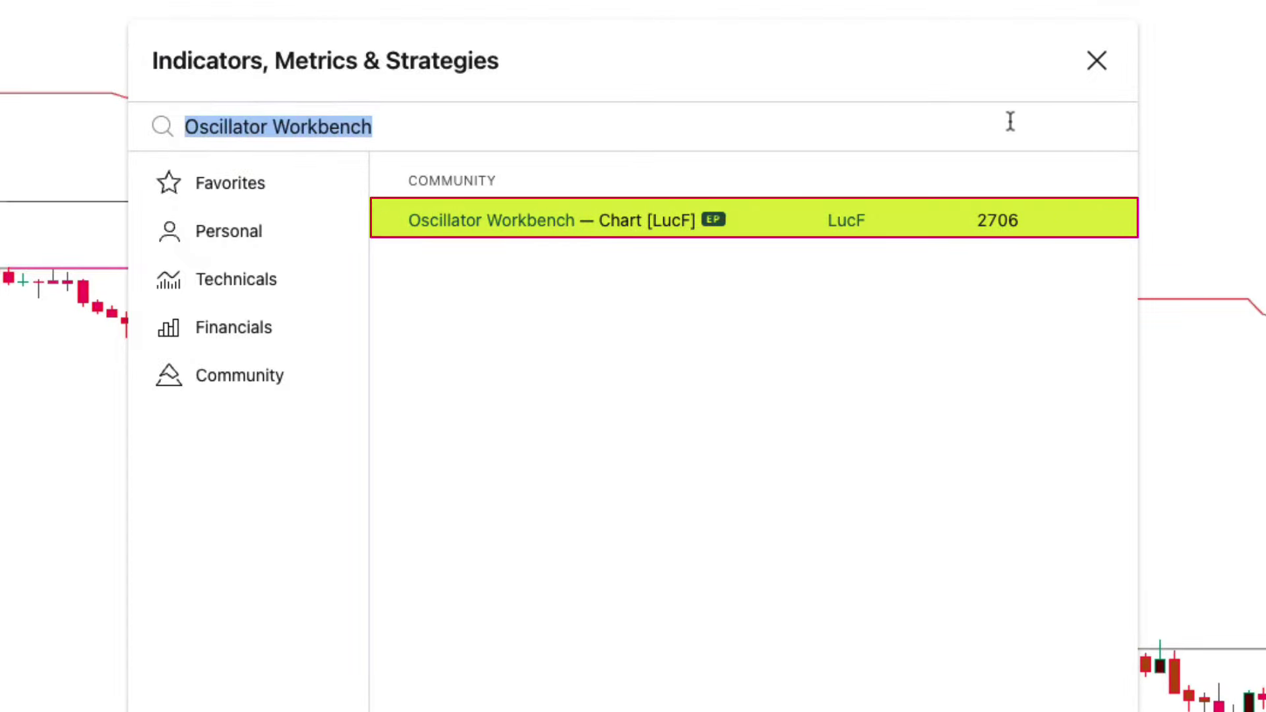
left_click(1095, 63)
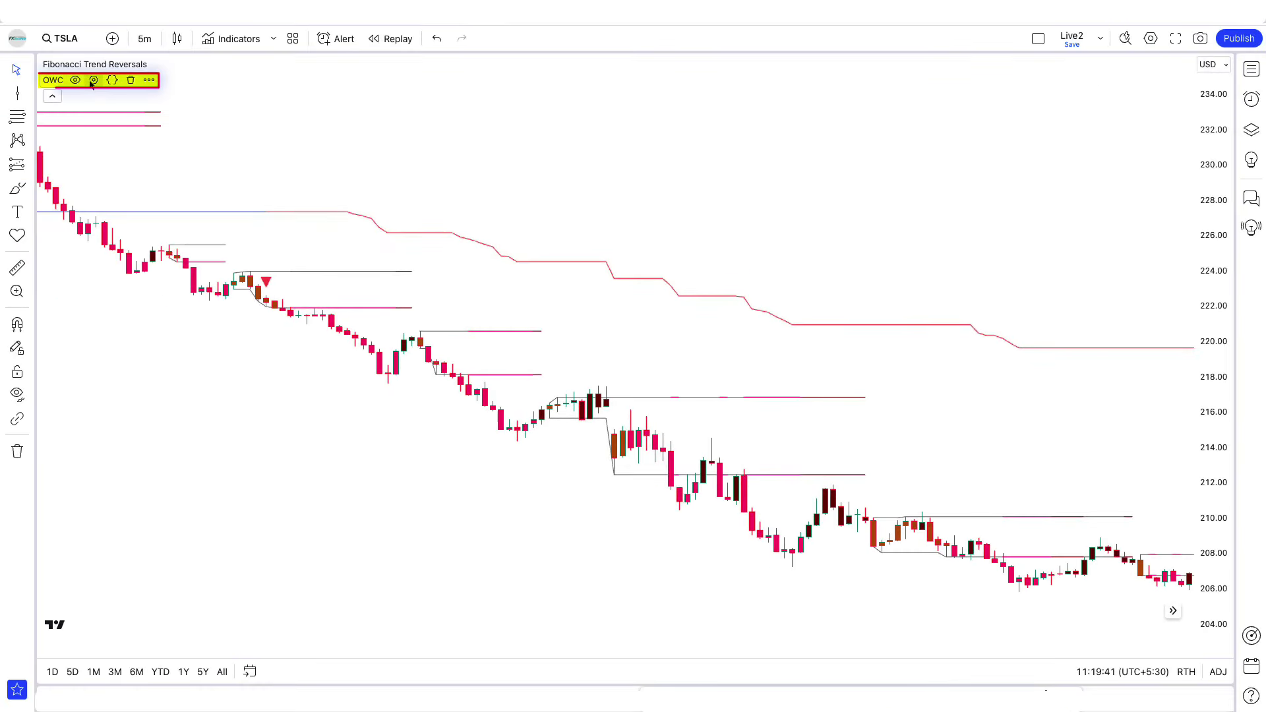
Hide the Bar Color in the OWC indicator's style settings and apply the settings
left_click(92, 80)
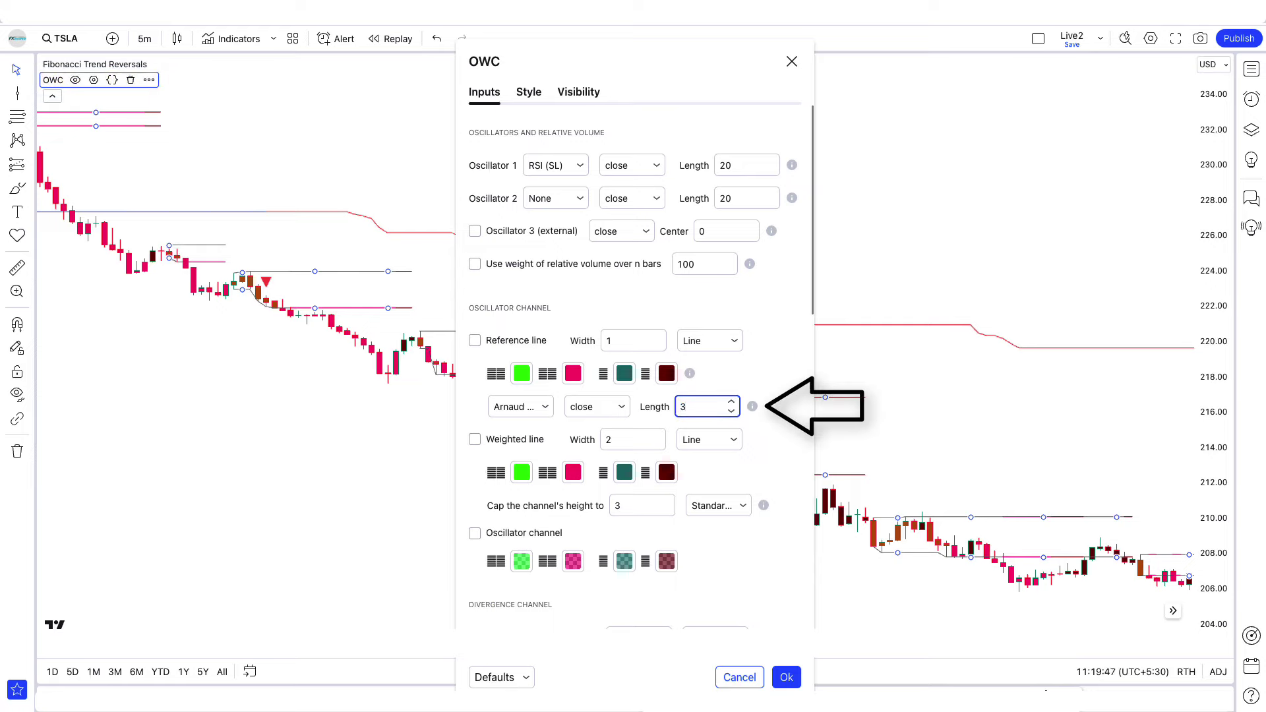
left_click(529, 92)
scroll(523, 378, "down", 4)
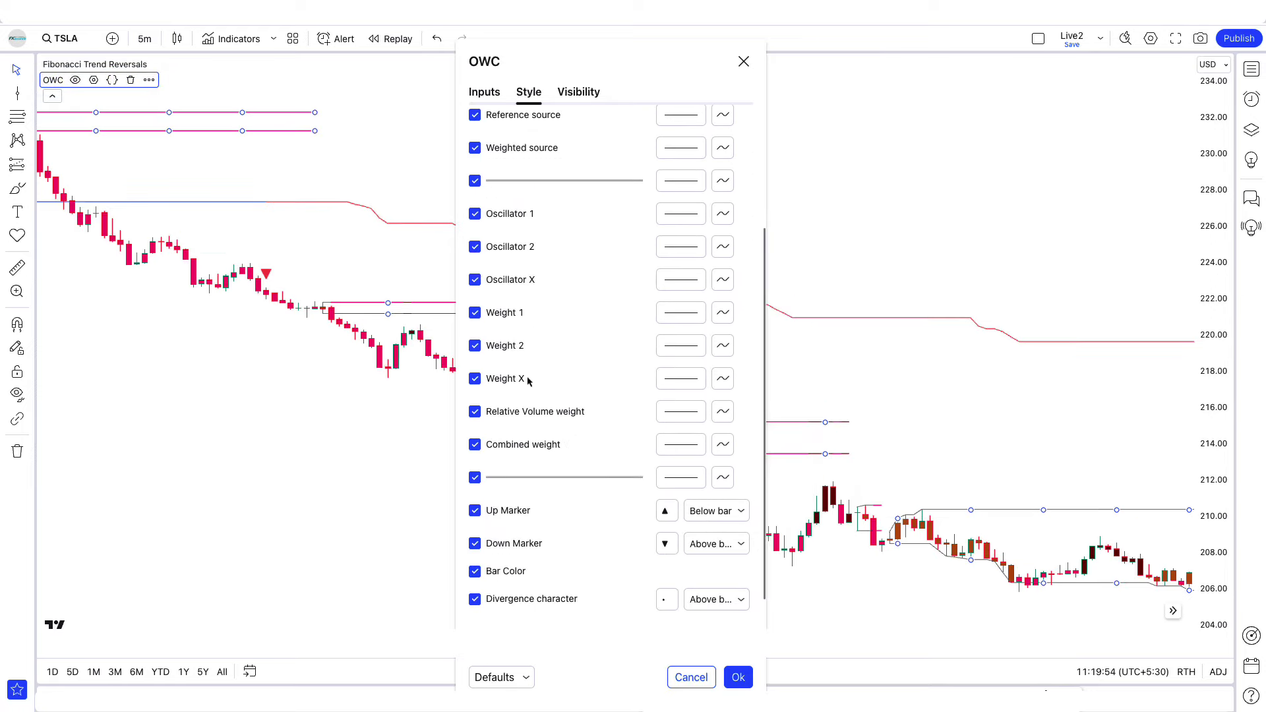
left_click(475, 492)
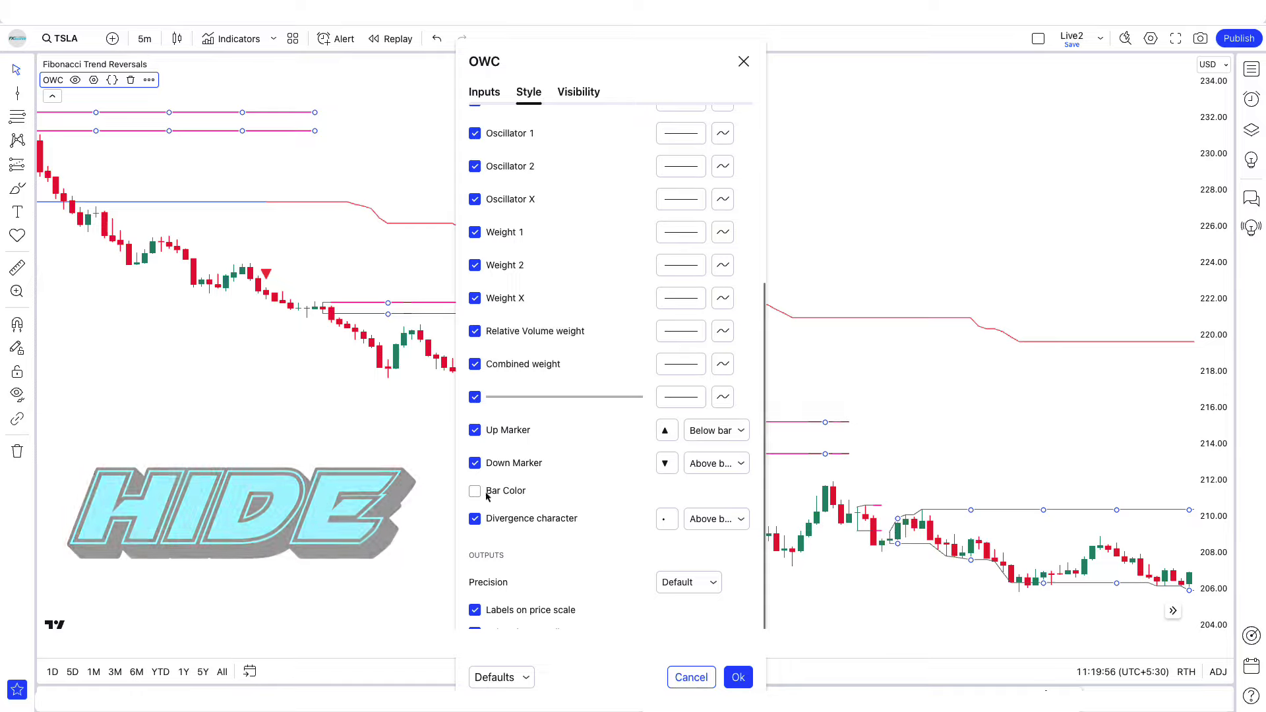
left_click(738, 678)
Add the community indicator GMMA Oscillator v1 by JustUncleL to the chart
left_click(220, 42)
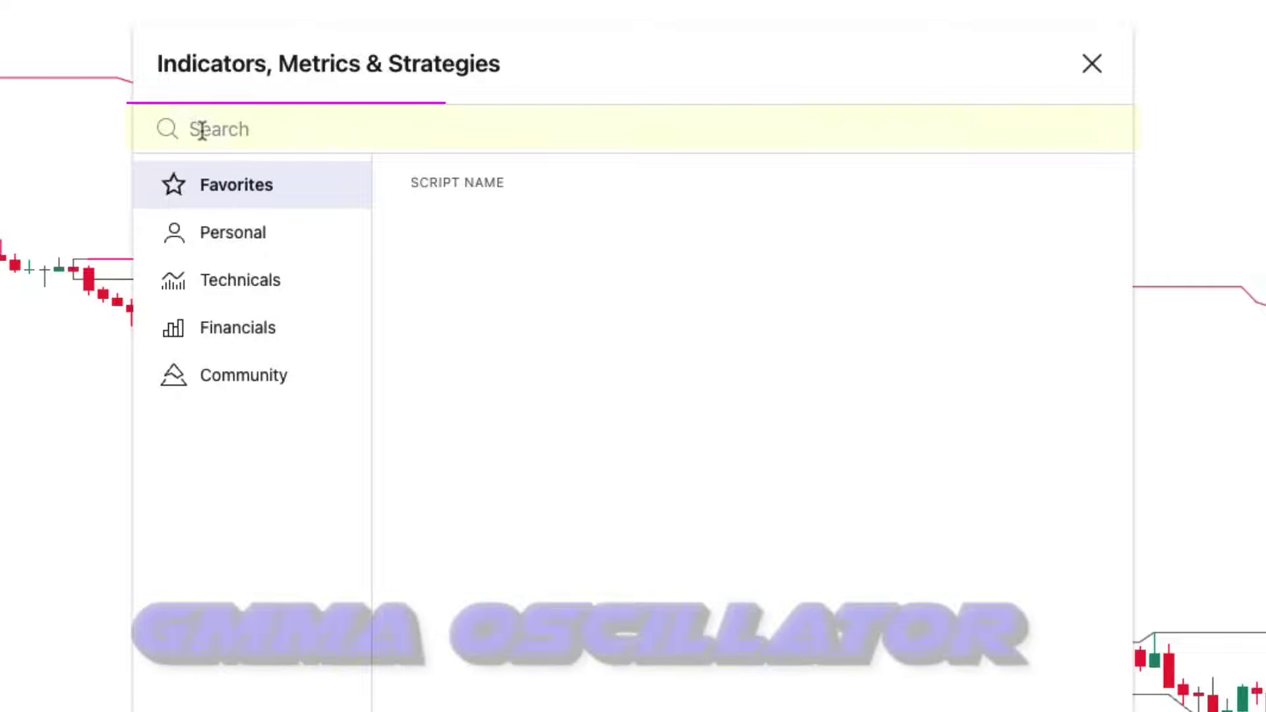
type("GMMA Oscillator")
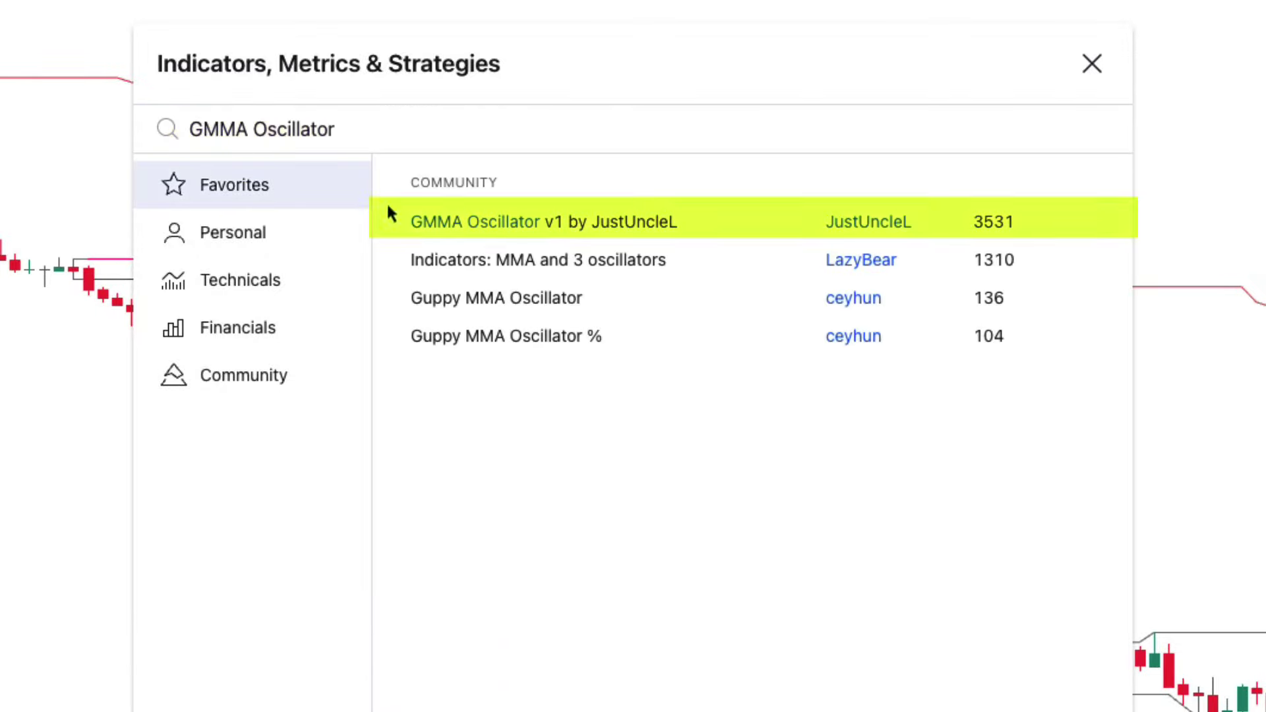
left_click(513, 235)
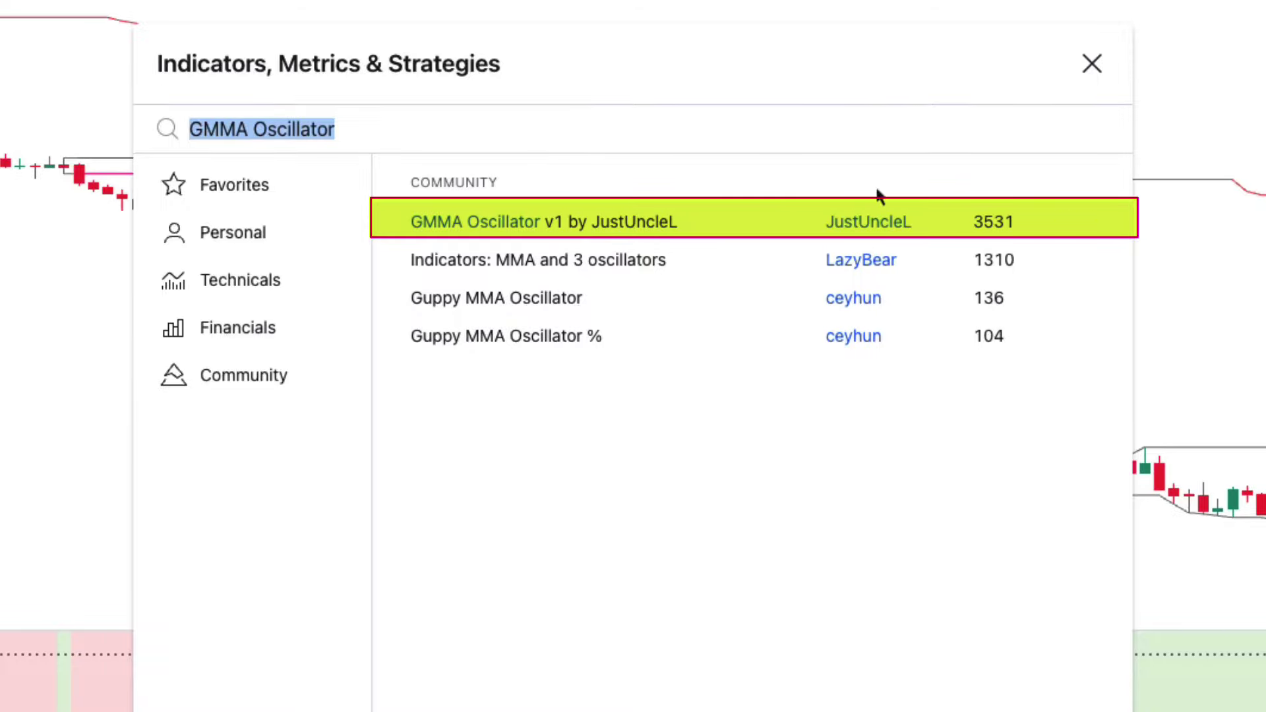
left_click(1088, 65)
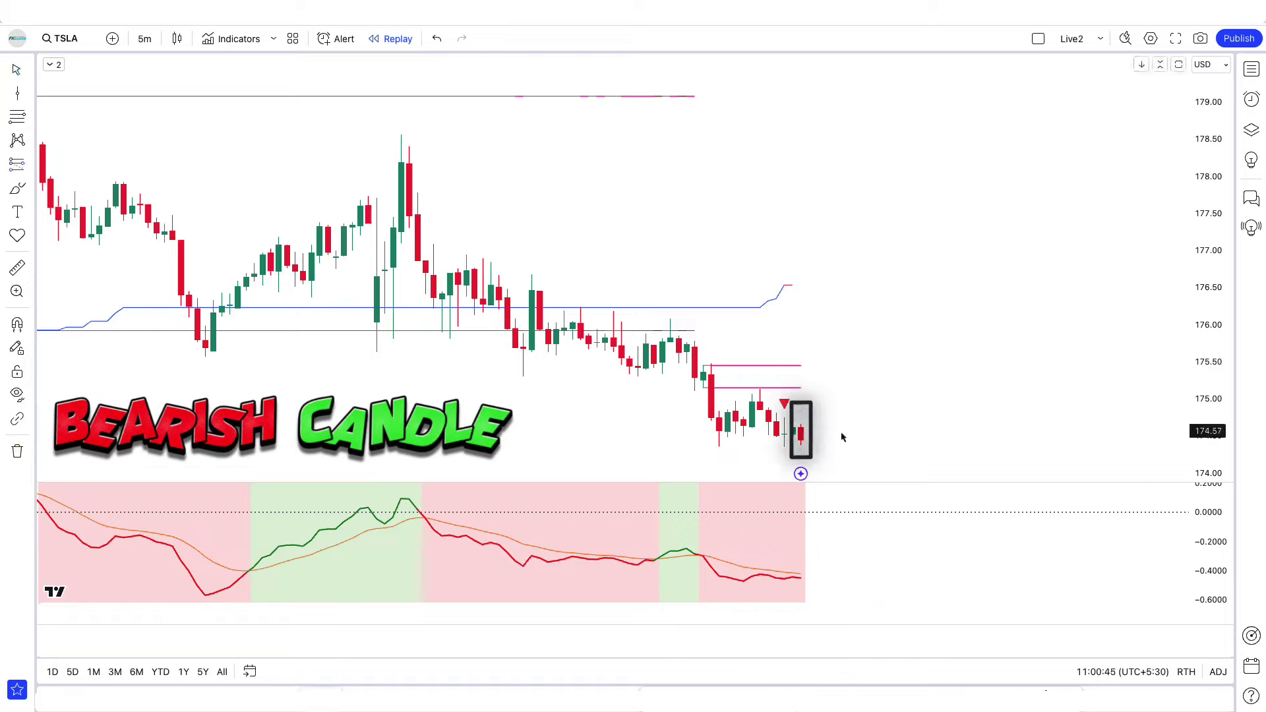
Place a short position at the bearish candle with entry 174.46 and stop 176.58, and extend it across more bars
left_click(801, 442)
left_click_drag(802, 379, 804, 283)
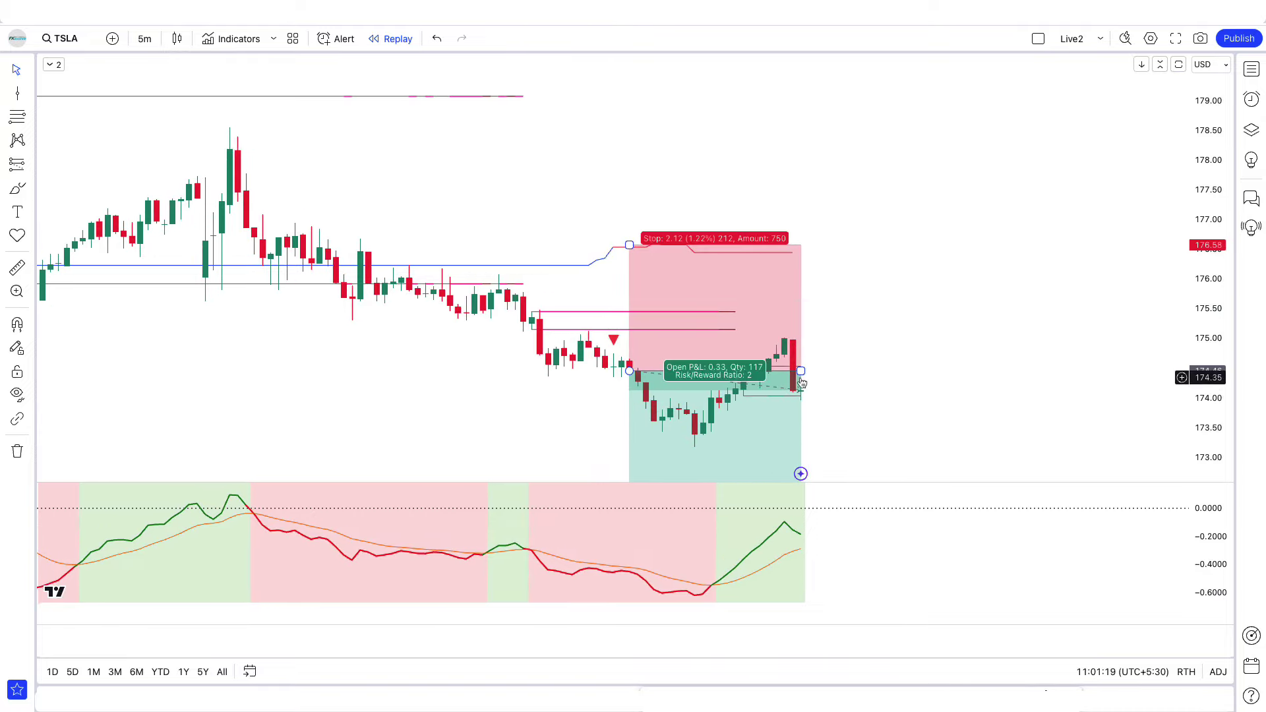
left_click_drag(802, 384, 1185, 373)
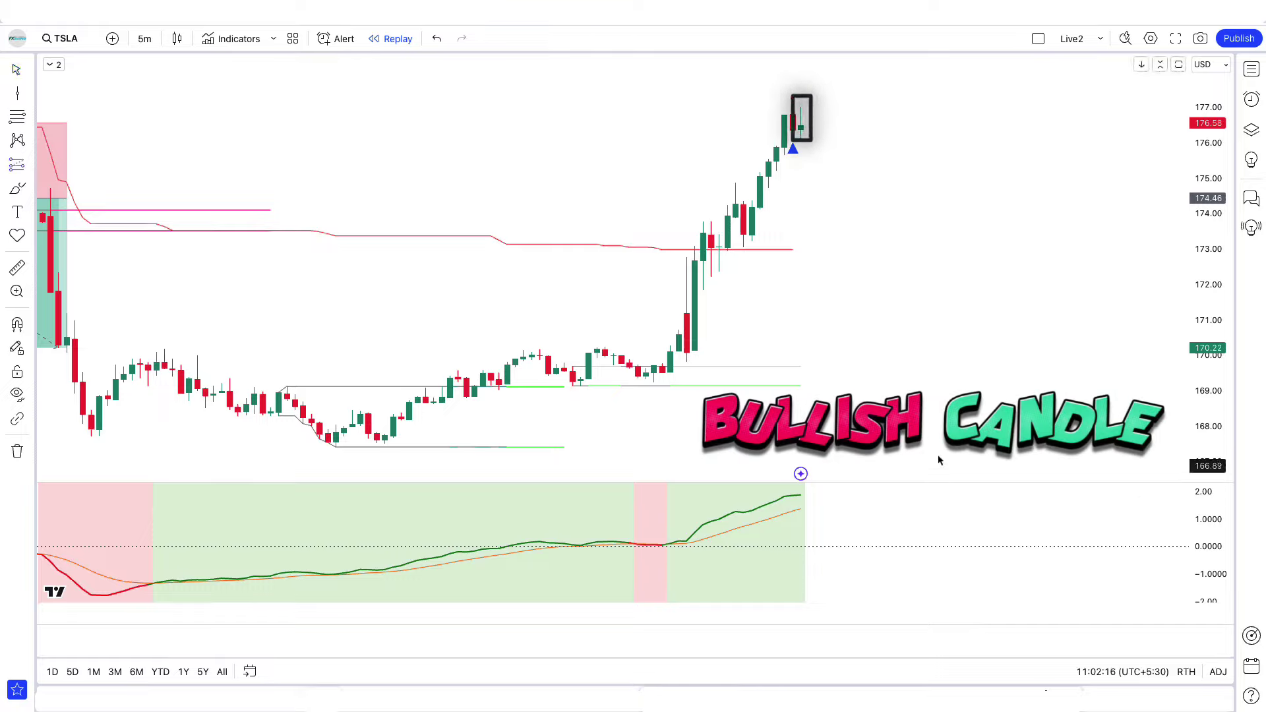
Place a long position at the bullish candle with entry 176.51, stop 173.05 and a risk/reward ratio of 2
left_click(801, 126)
left_click_drag(800, 198, 806, 249)
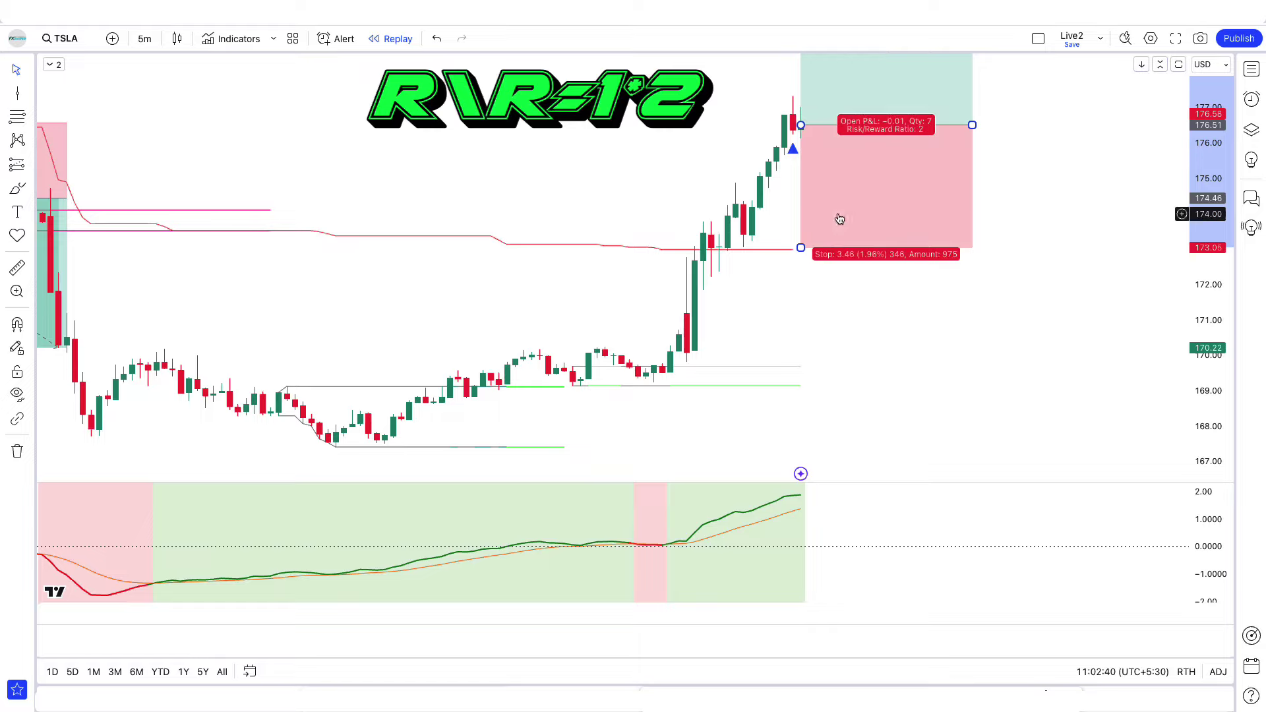
left_click(827, 408)
Advance the replay by about 21 bars to the end of the long position box
key("shift+Right")
key("shift+Right")
key("shift+Right")
key("shift+Right")
key("shift+Right")
key("shift+Right")
key("shift+Right")
key("shift+Right")
key("shift+Right")
key("shift+Right")
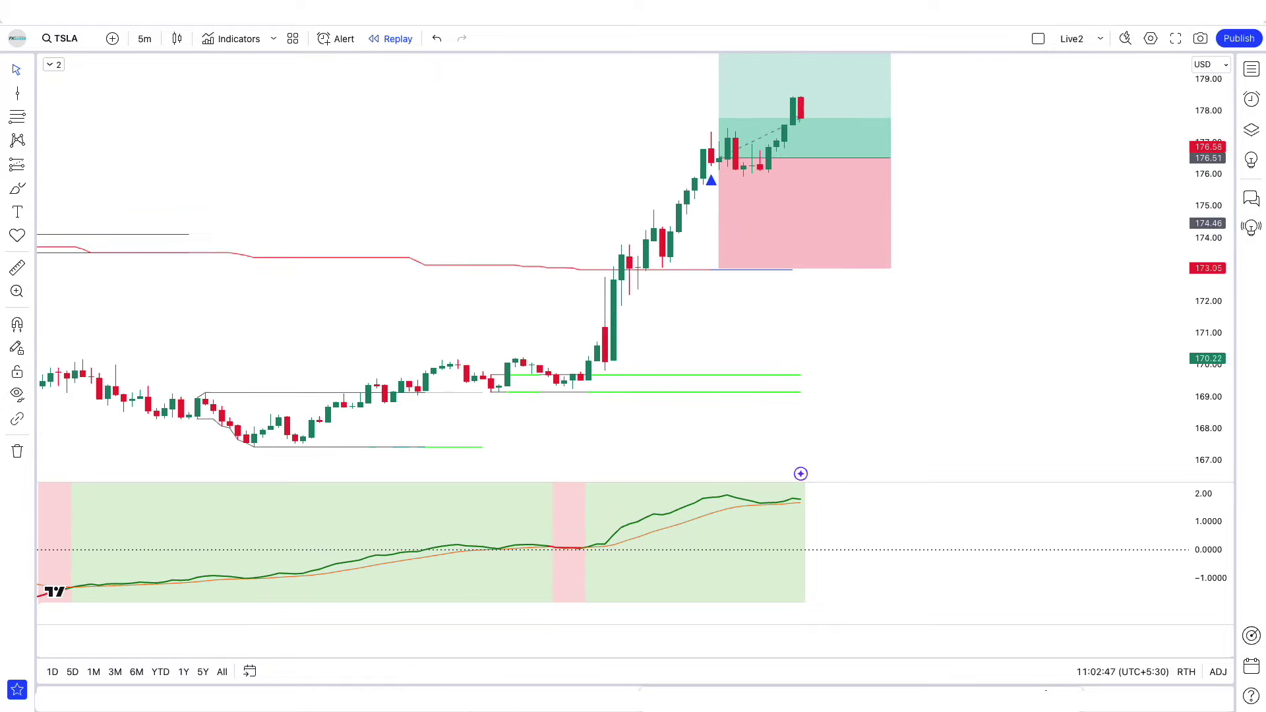
key("shift+Right")
key("shift+Right")
key("shift+Right")
key("shift+Right")
key("shift+Right")
key("shift+Right")
key("shift+Right")
key("shift+Right")
key("shift+Right")
key("shift+Right")
key("shift+Right")
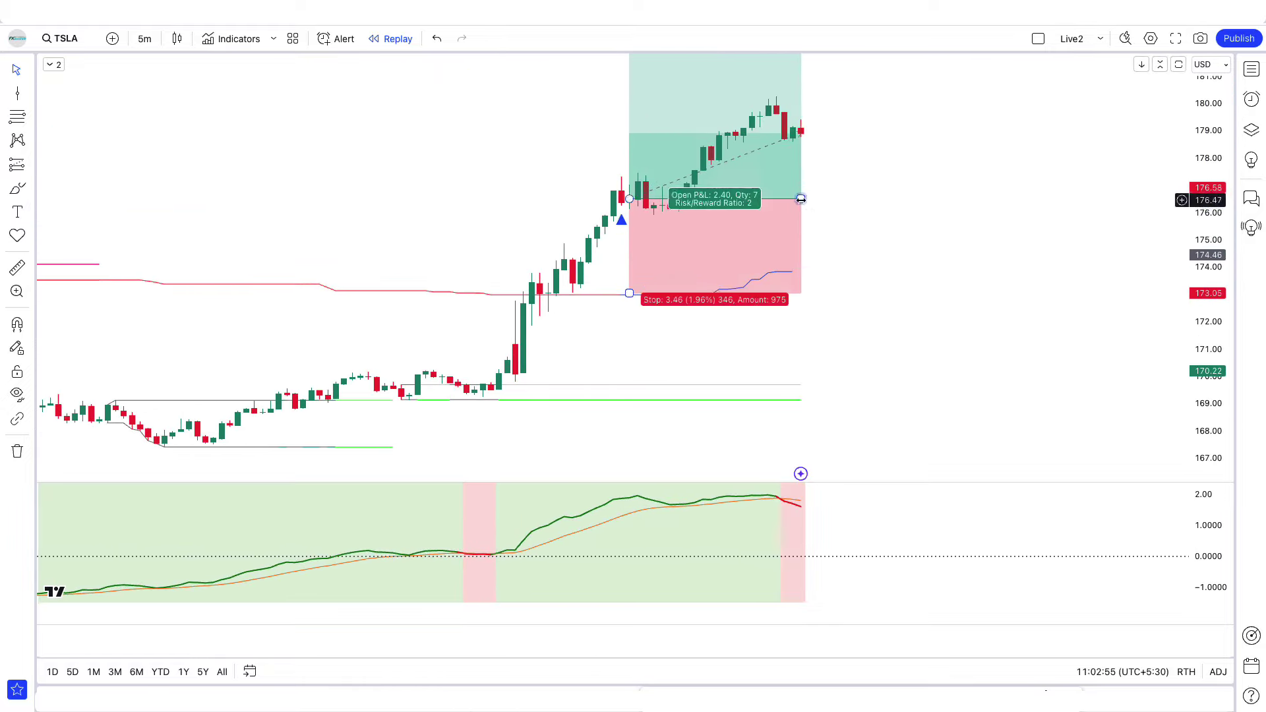
Extend the long position box further in time and advance the replay until price passes its 183.43 target
left_click_drag(801, 199, 1181, 198)
key("shift+Right")
key("shift+Right")
key("shift+Right")
key("shift+Right")
key("shift+Right")
key("shift+Right")
key("shift+Right")
key("shift+Right")
key("shift+Right")
key("shift+Right")
key("shift+Right")
key("shift+Right")
key("shift+Right")
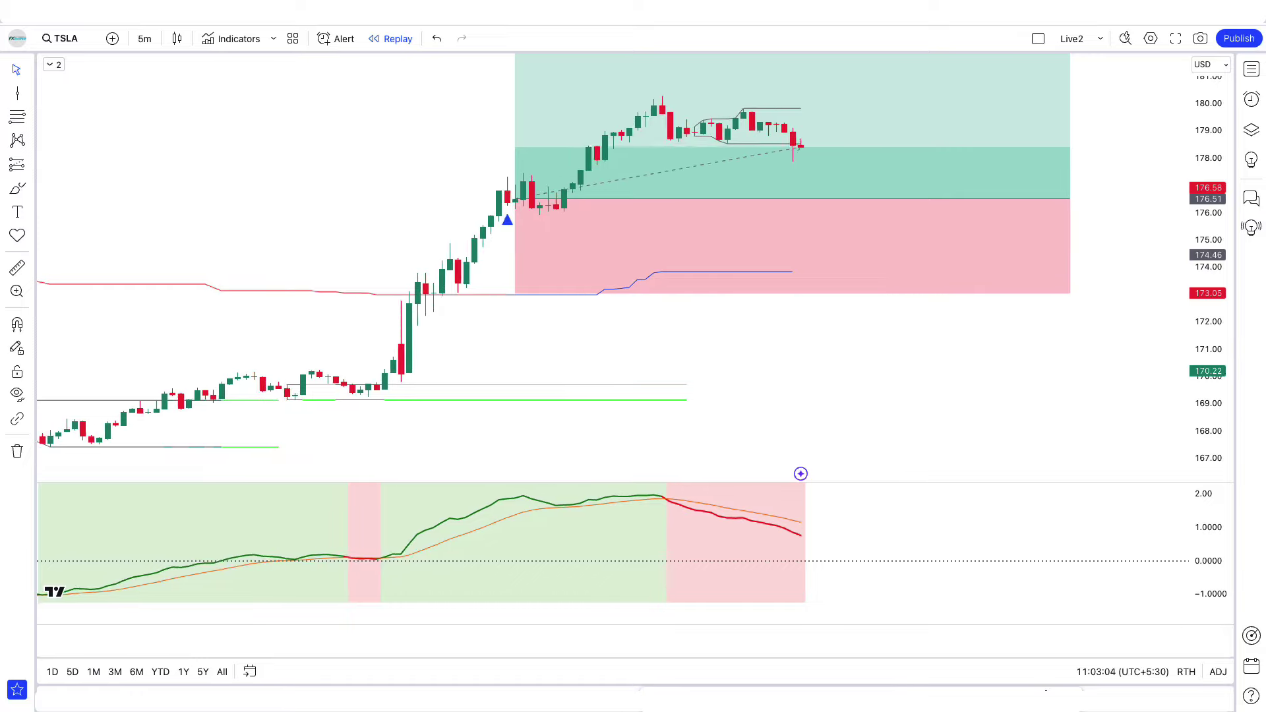
key("shift+Right")
key("shift+Right")
key("shift+Right")
key("shift+Right")
key("shift+Right")
key("shift+Right")
key("shift+Right")
key("shift+Right")
key("shift+Right")
key("shift+Right")
key("shift+Right")
key("shift+Right")
key("shift+Right")
key("shift+Right")
key("shift+Right")
key("shift+Right")
key("shift+Right")
key("shift+Right")
key("shift+Right")
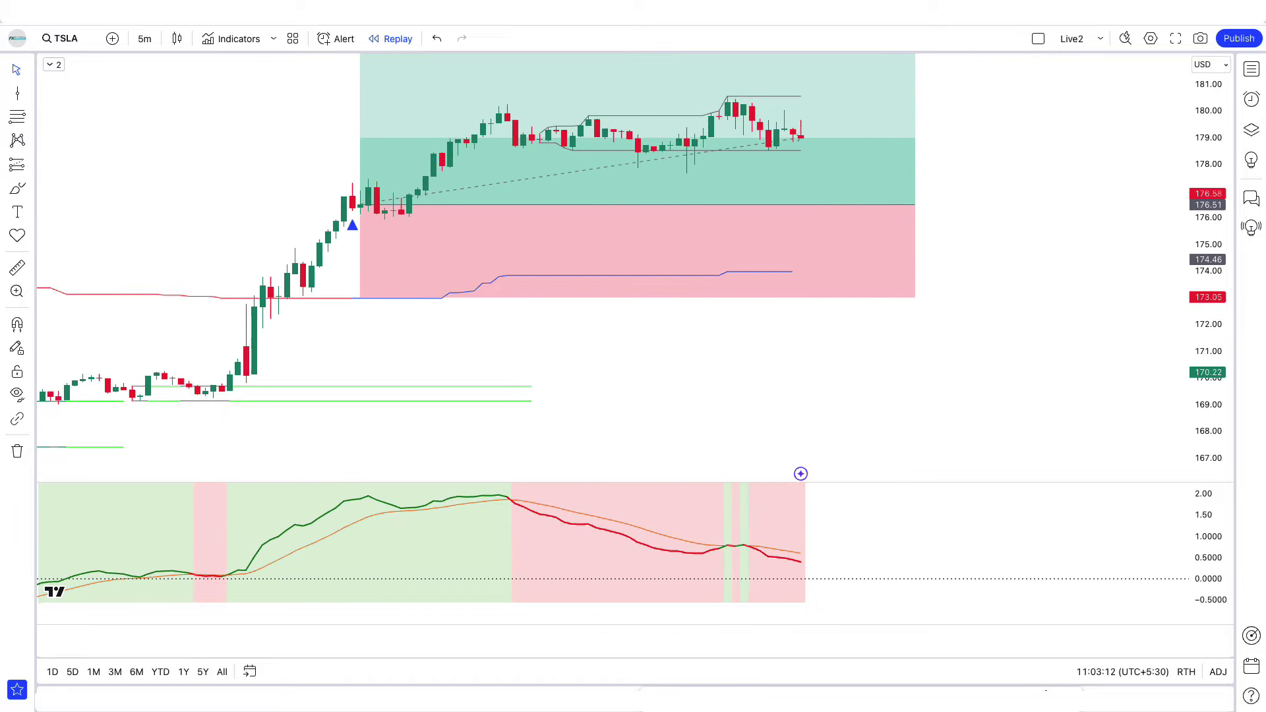
key("shift+Right")
key("shift+Right")
key("shift+Right")
key("shift+Right")
key("shift+Right")
key("shift+Right")
key("shift+Right")
key("shift+Right")
key("shift+Right")
key("shift+Right")
key("shift+Right")
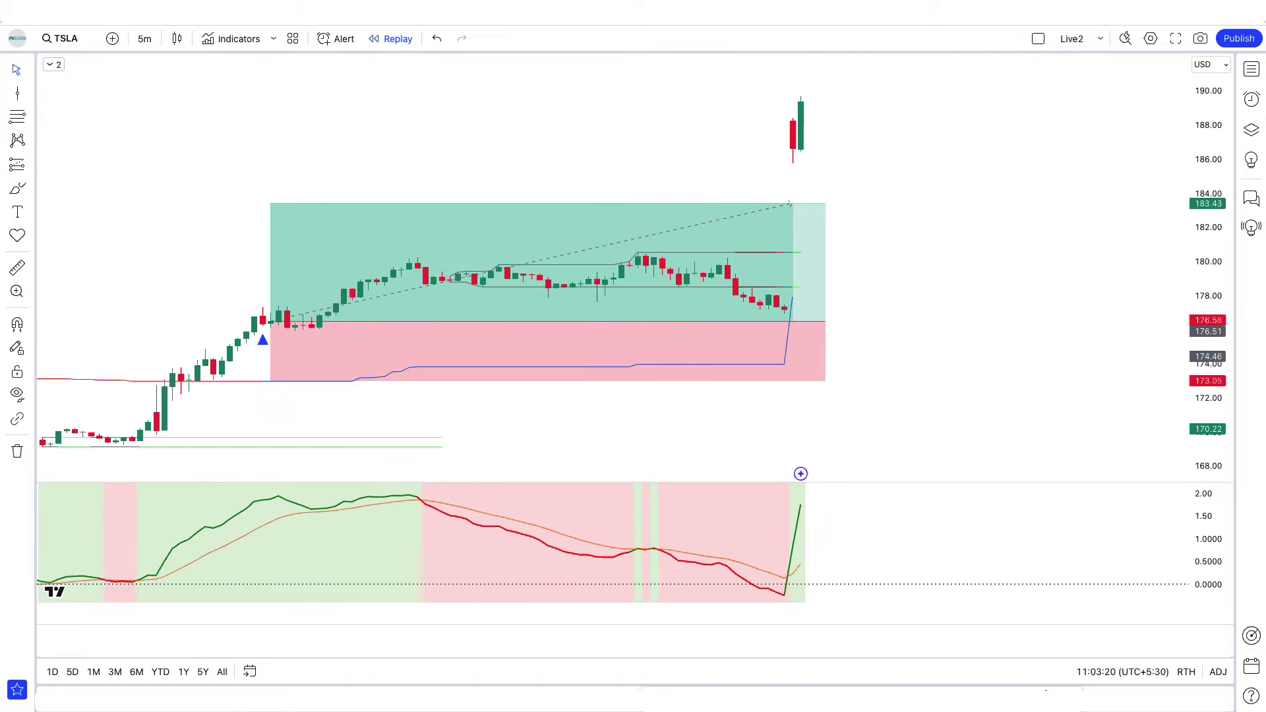
Continue the bar replay by about 47 bars beyond the long position's target hit
key("shift+Right")
key("shift+Right")
key("shift+Right")
key("shift+Right")
key("shift+Right")
key("shift+Right")
key("shift+Right")
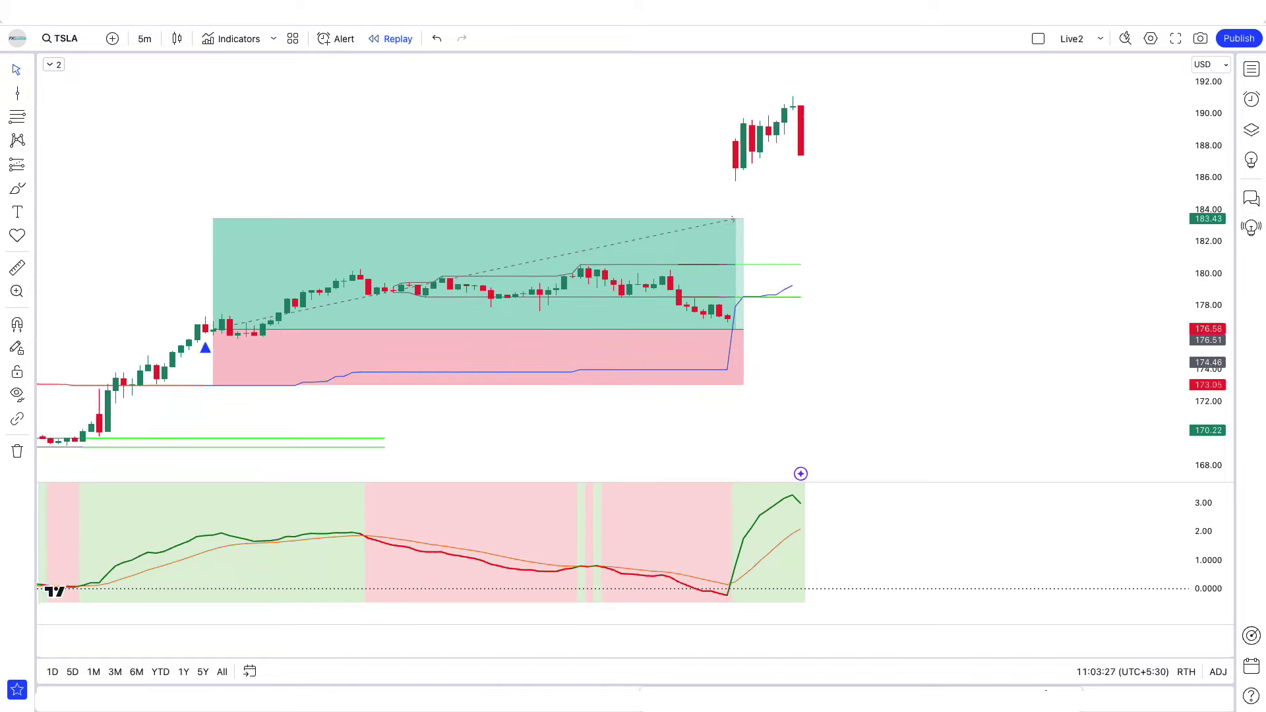
key("shift+Right")
key("shift+Right")
key("shift+Right")
key("shift+Right")
key("shift+Right")
key("shift+Right")
key("shift+Right")
key("shift+Right")
key("shift+Right")
key("shift+Right")
key("shift+Right")
key("shift+Right")
key("shift+Right")
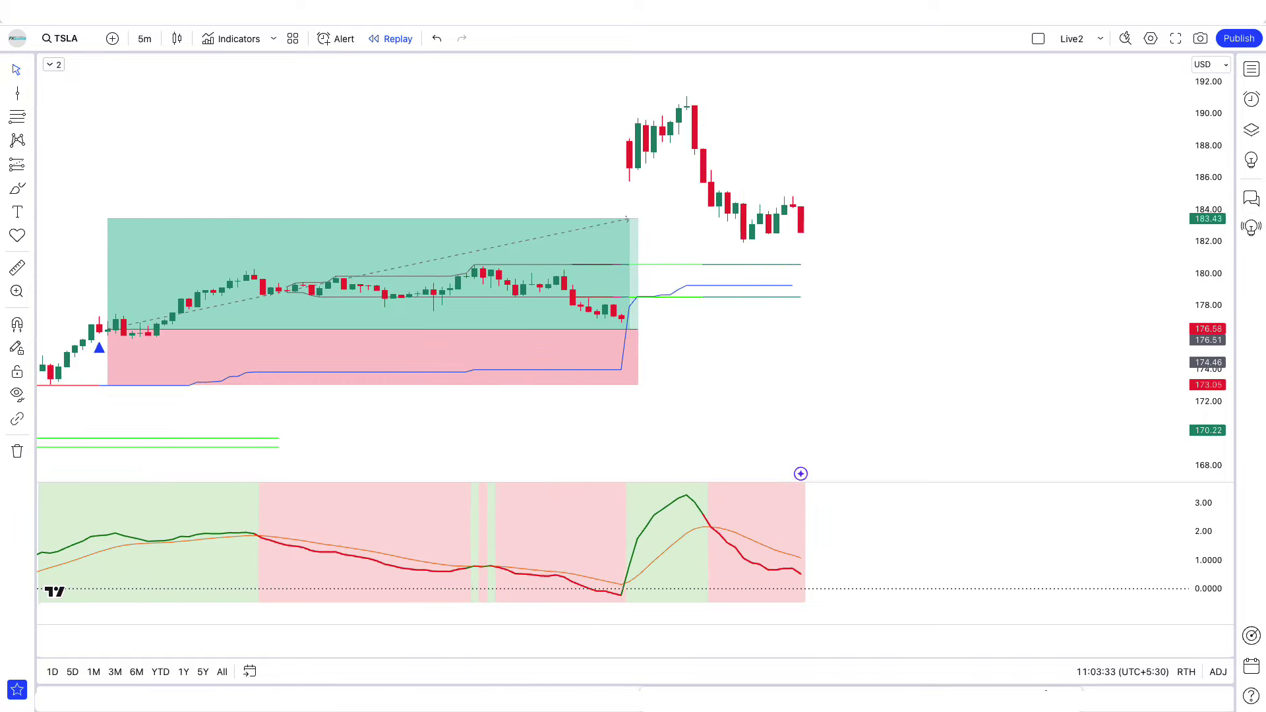
key("shift+Right")
key("shift+Right")
key("shift+Right")
key("shift+Right")
key("shift+Right")
key("shift+Right")
key("shift+Right")
key("shift+Right")
key("shift+Right")
key("shift+Right")
key("shift+Right")
key("shift+Right")
key("shift+Right")
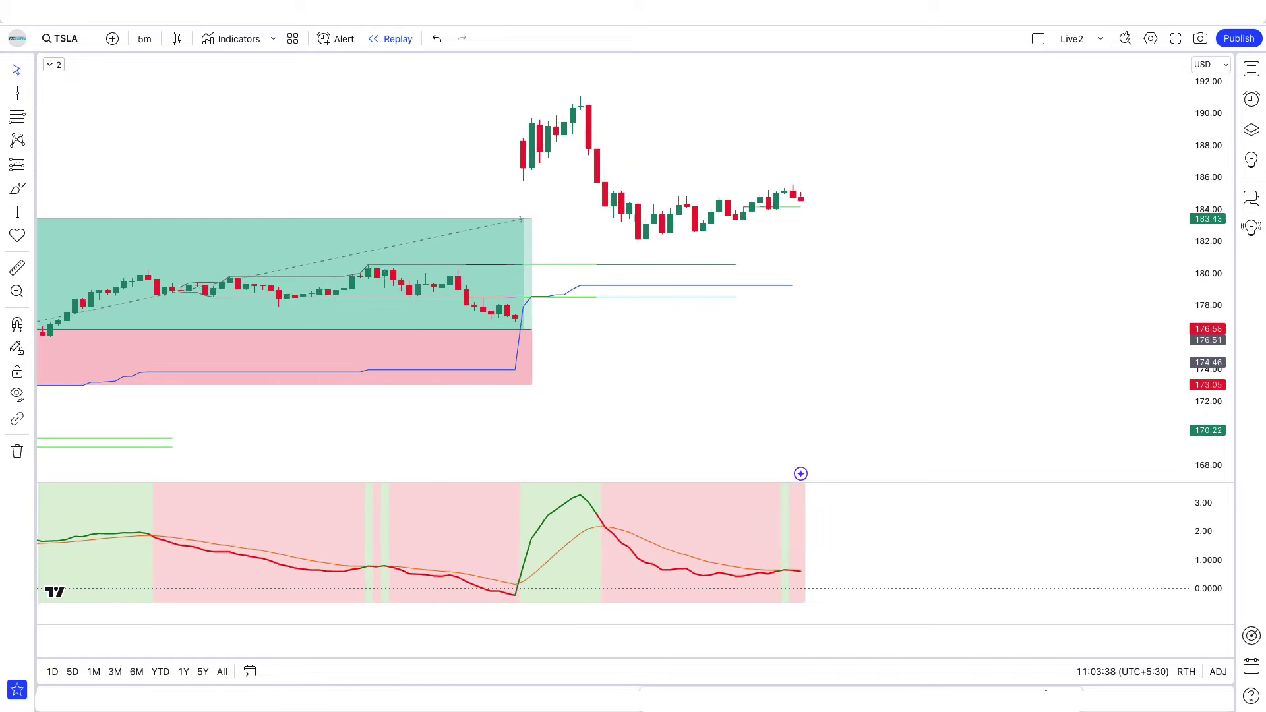
key("shift+Right")
key("shift+Right")
key("shift+Right")
key("shift+Right")
key("shift+Right")
key("shift+Right")
key("shift+Right")
key("shift+Right")
key("shift+Right")
key("shift+Right")
key("shift+Right")
key("shift+Right")
key("shift+Right")
key("shift+Right")
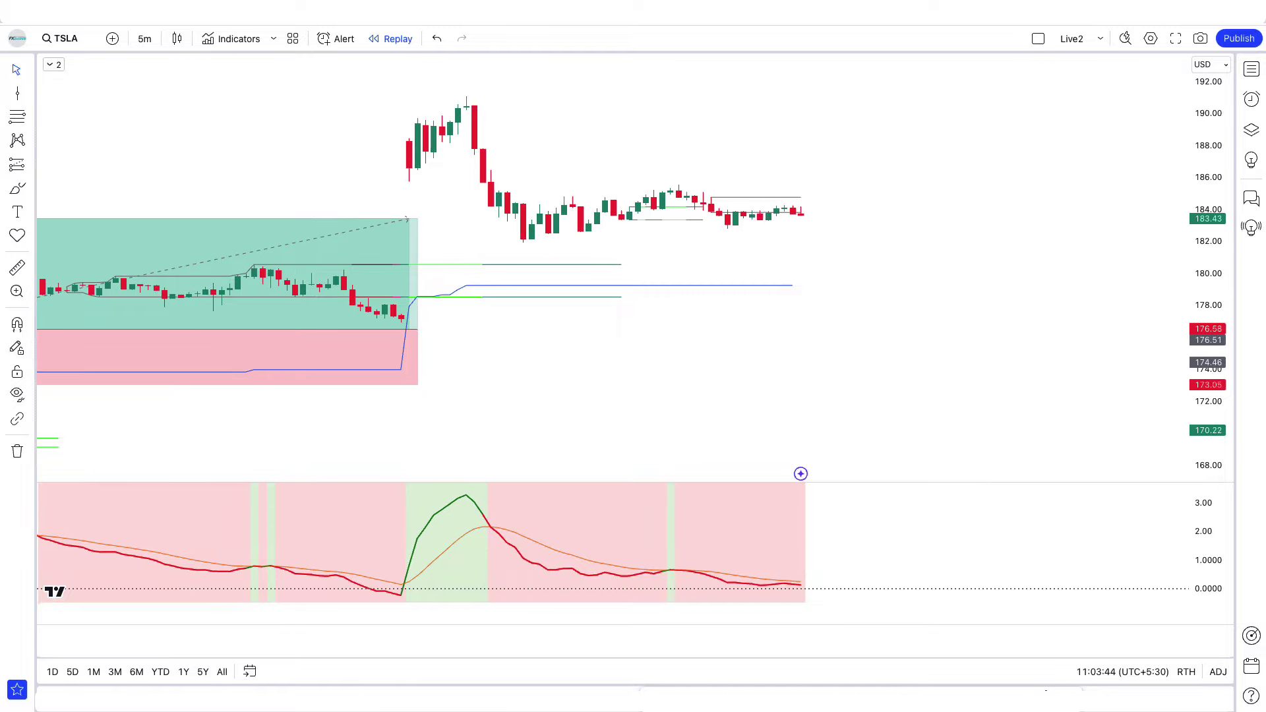
Advance the bar replay bar by bar to the next sell signal and the bearish candles following it
key("shift+Right")
key("shift+Right")
key("shift+Right")
key("shift+Right")
key("shift+Right")
key("shift+Right")
key("shift+Right")
key("shift+Right")
key("shift+Right")
key("shift+Right")
key("shift+Right")
key("shift+Right")
key("shift+Right")
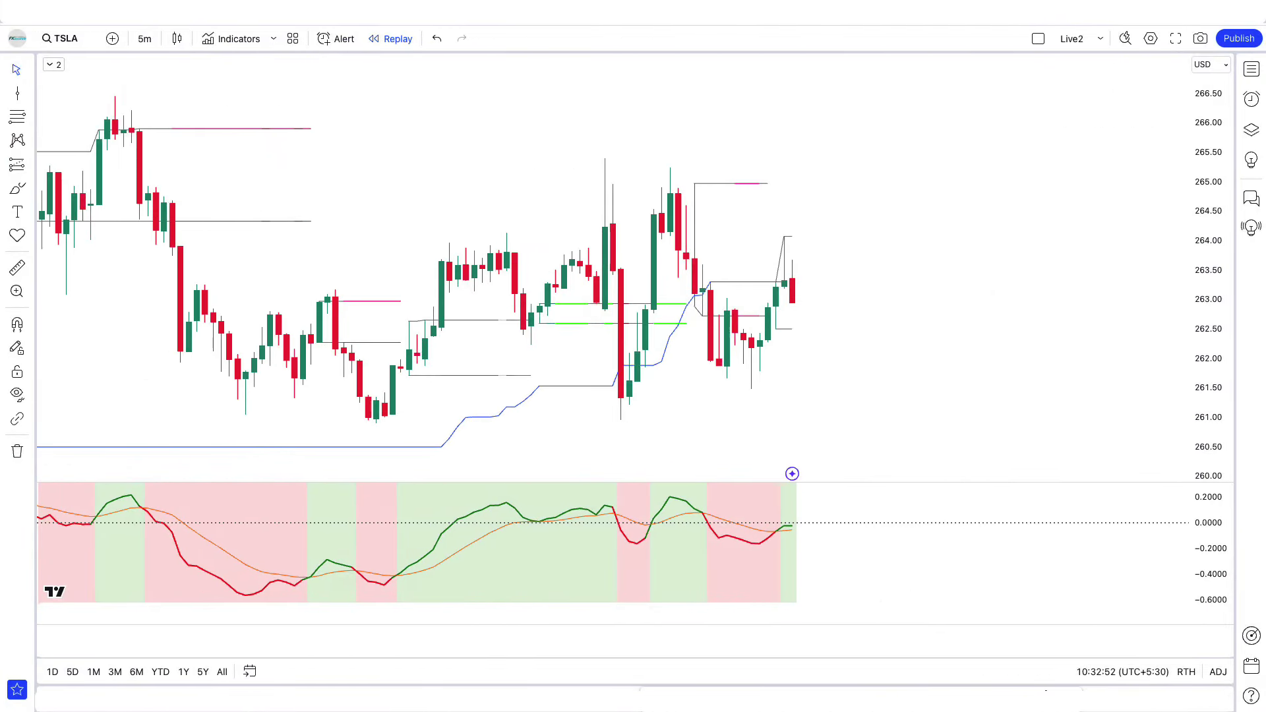
key("shift+Right")
key("shift+Right")
key("shift+Right")
key("shift+Right")
key("shift+Right")
key("shift+Right")
key("shift+Right")
key("shift+Right")
key("shift+Right")
key("shift+Right")
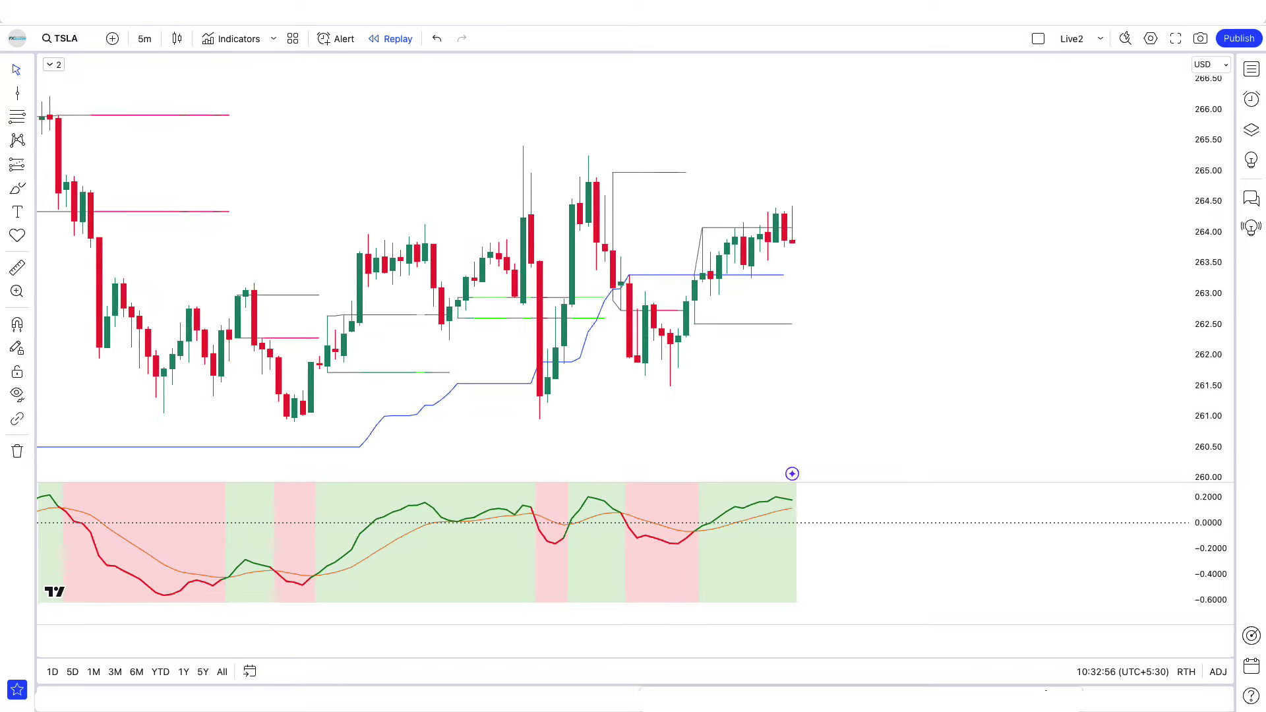
key("shift+Right")
key("shift+Right")
key("shift+Right")
key("shift+Right")
key("shift+Right")
key("shift+Right")
key("shift+Right")
key("shift+Right")
key("shift+Right")
key("shift+Right")
key("shift+Right")
key("shift+Right")
key("shift+Right")
key("shift+Right")
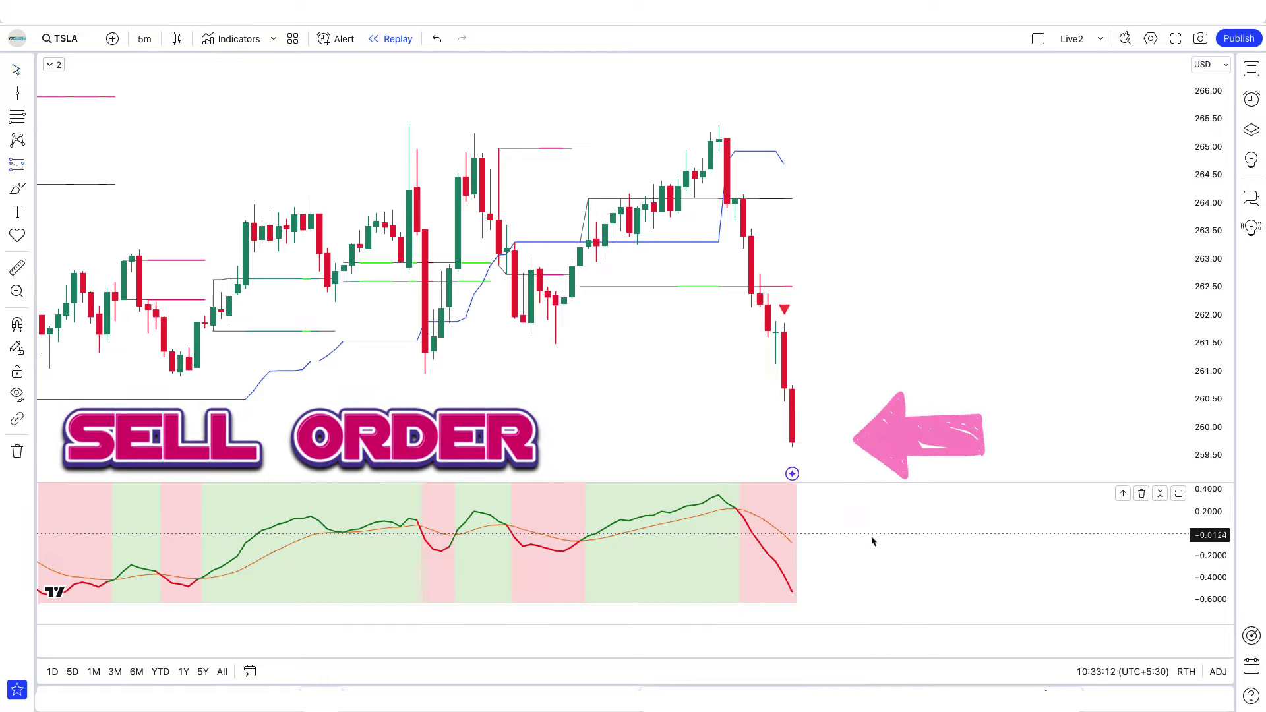
Place a short position at the bearish candle's close with entry 259.75, stop 264.67 and a risk/reward ratio of 2
left_click(794, 446)
left_click_drag(800, 380, 815, 178)
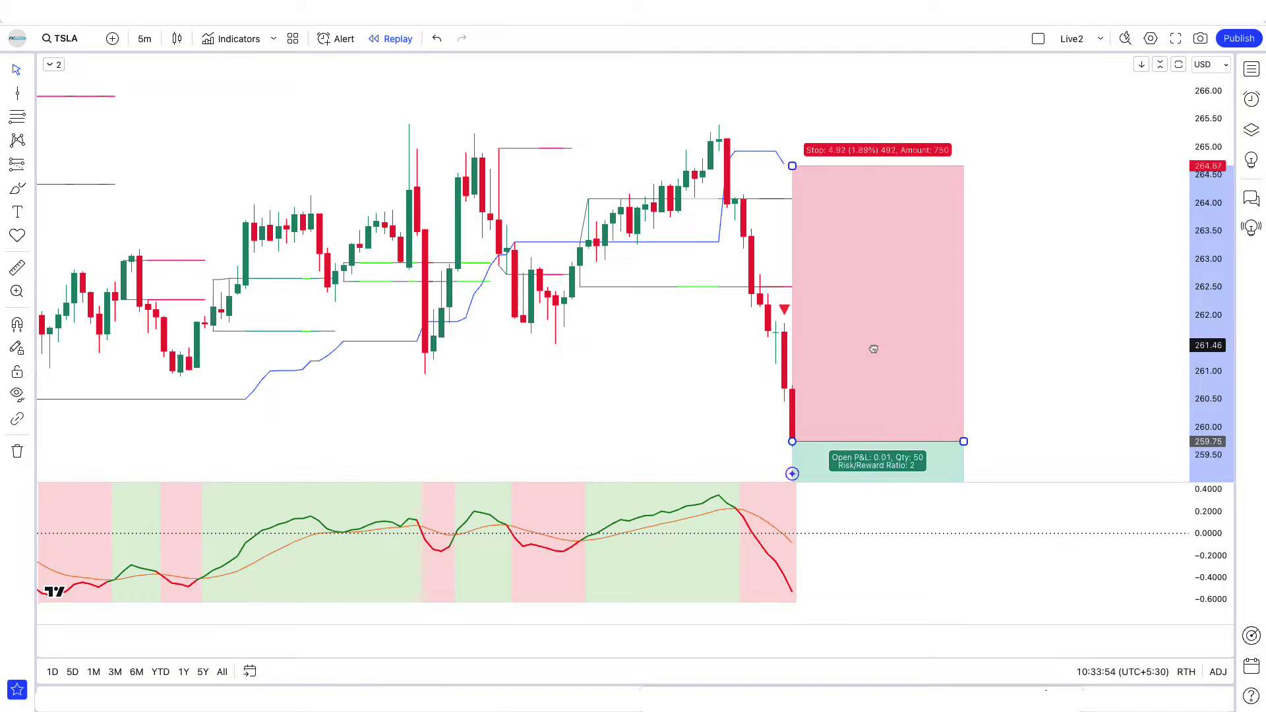
left_click(722, 457)
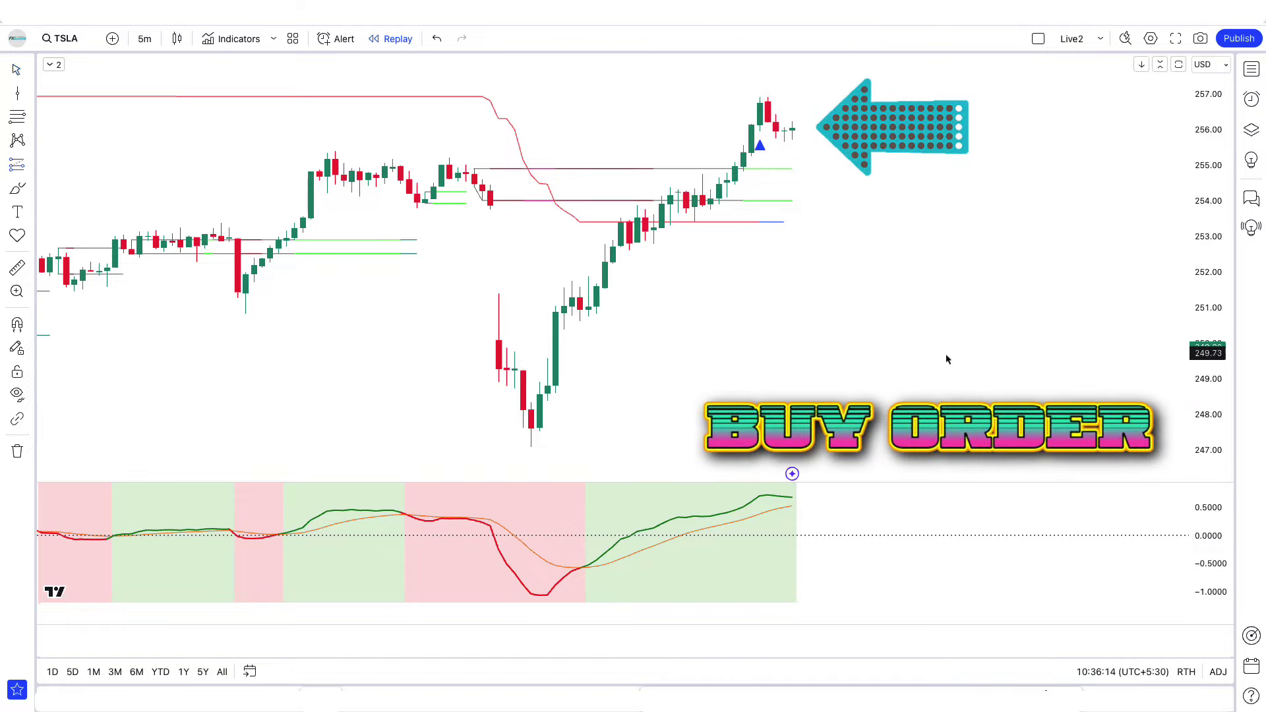
Place a long position after the buy signal with entry 256.05, stop 253.42 and a risk/reward ratio of 2
left_click(792, 130)
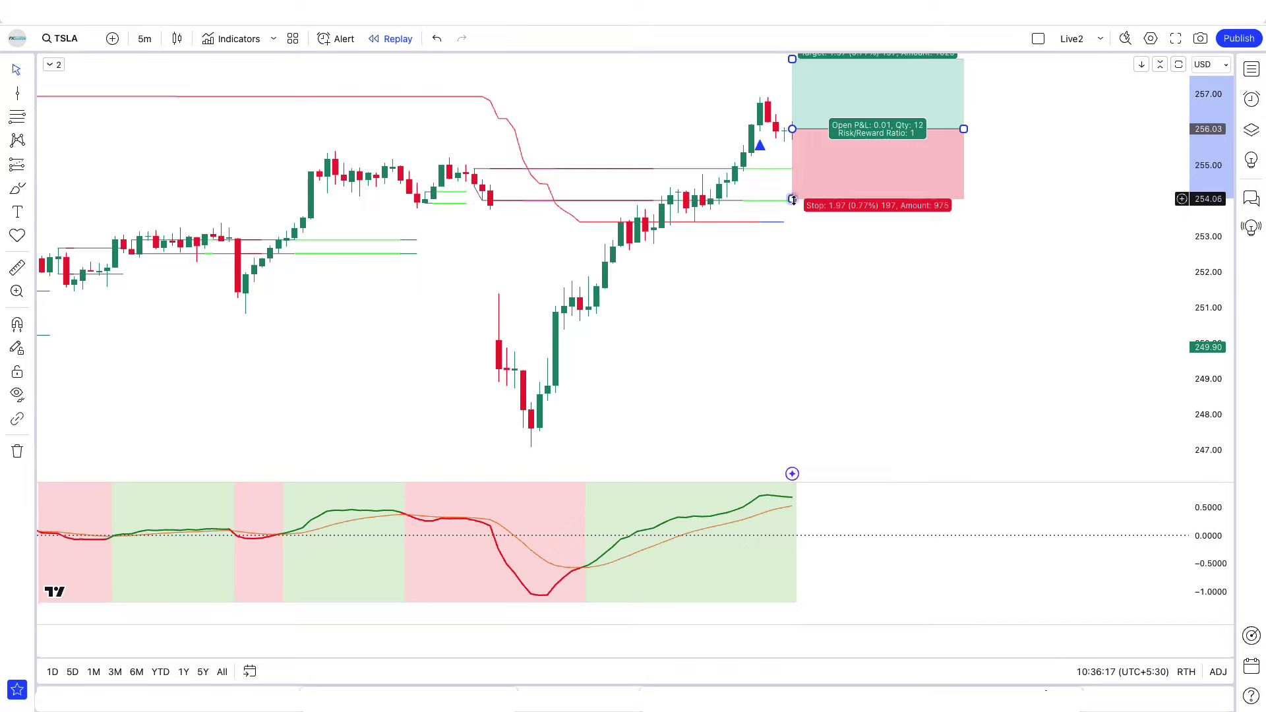
left_click_drag(793, 199, 798, 226)
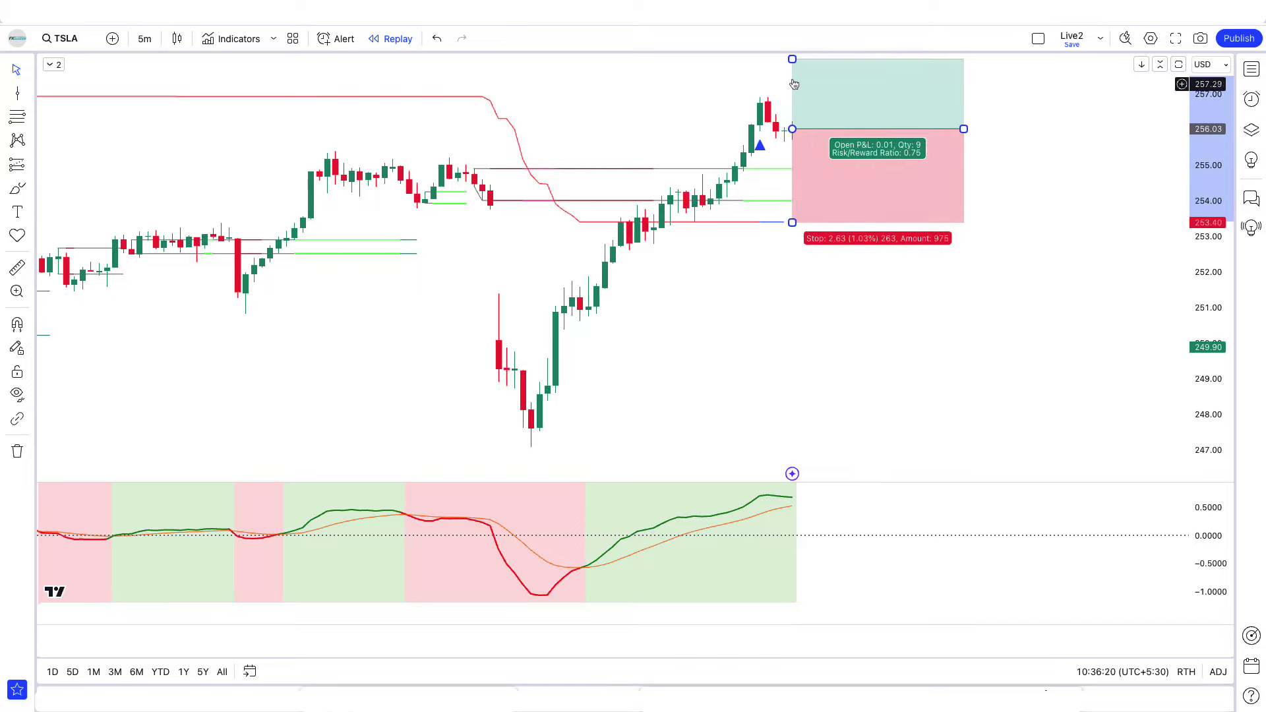
left_click_drag(803, 85, 804, 55)
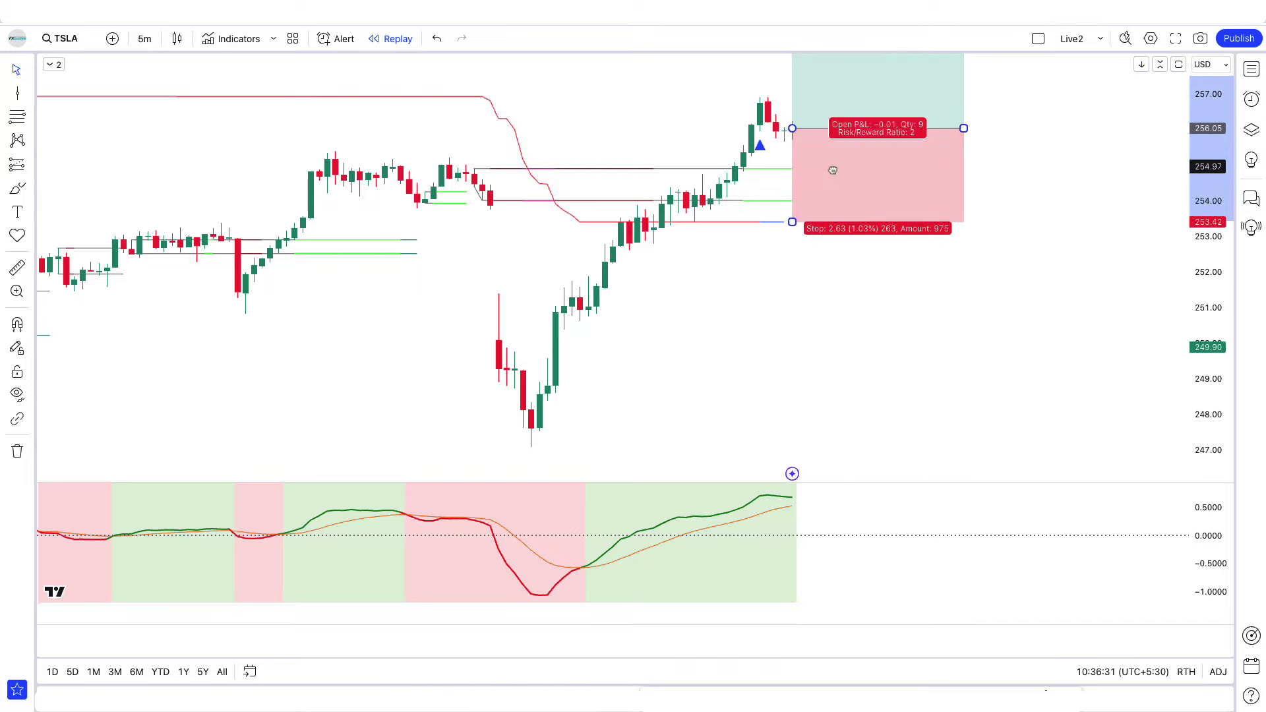
left_click(834, 373)
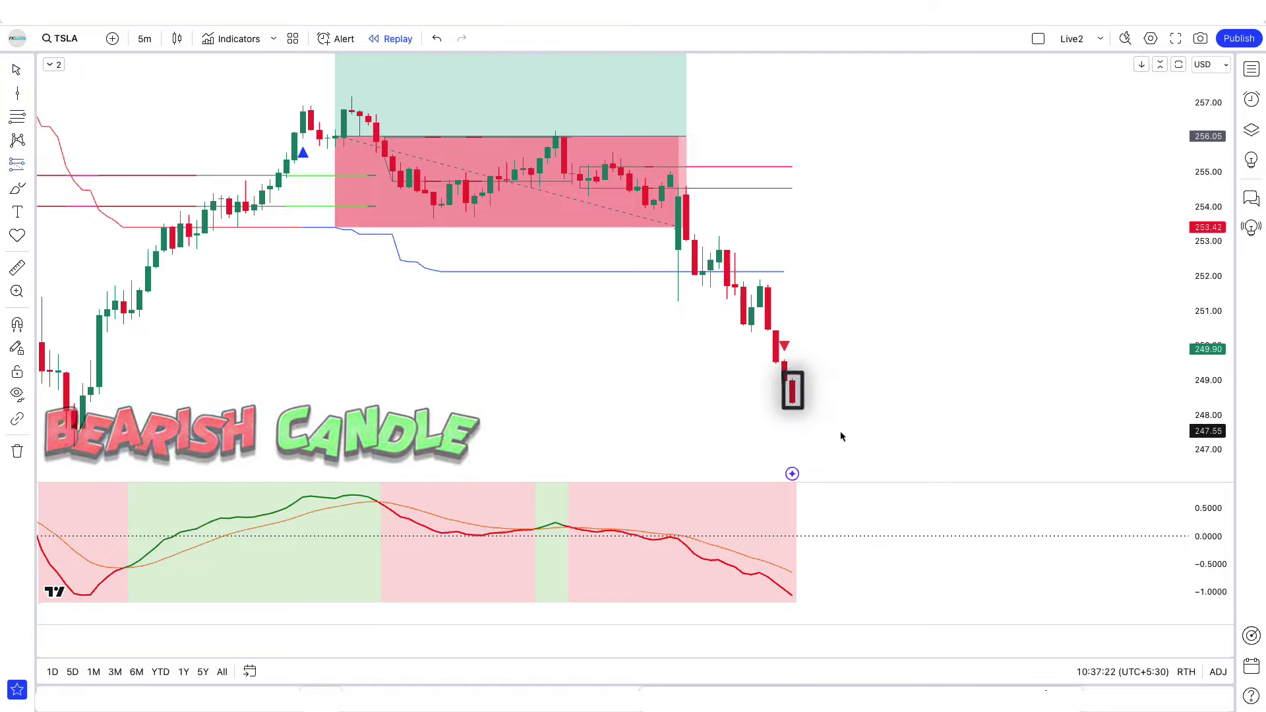
Place a short position at the bearish candle after the sell signal with entry 248.39, stop 252.17 and a risk/reward ratio of 2
left_click(794, 405)
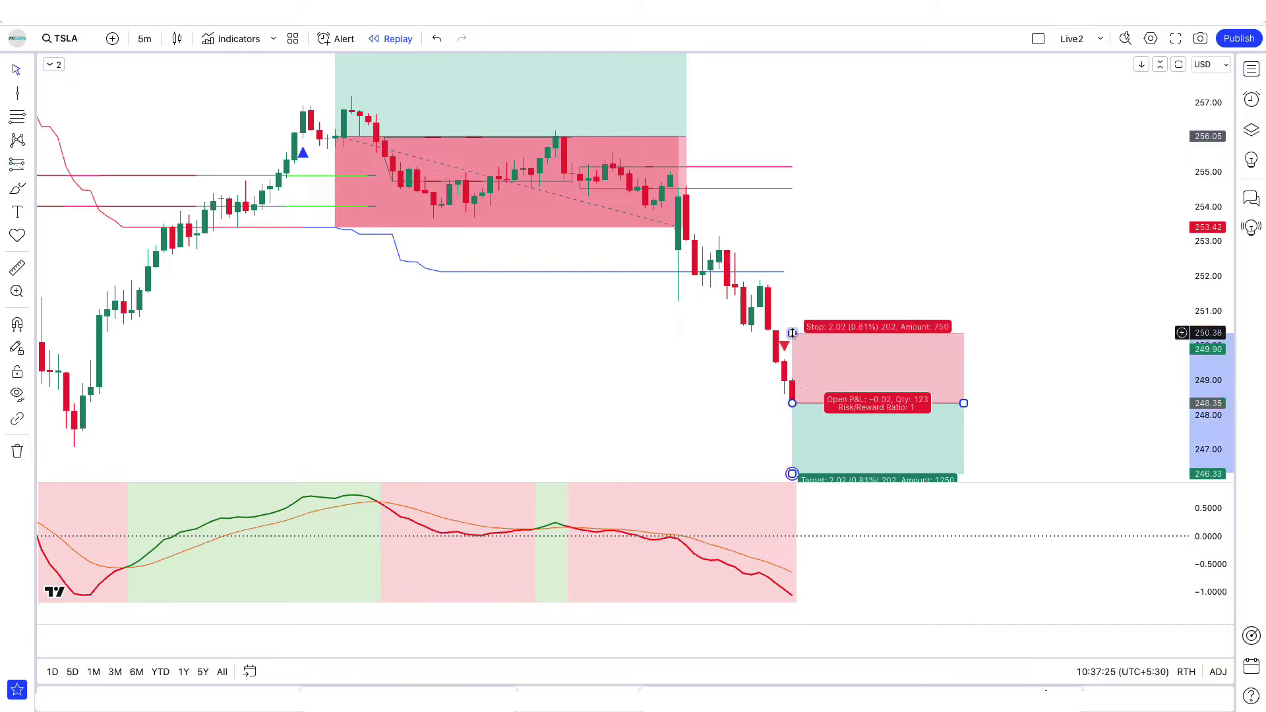
left_click_drag(792, 333, 791, 279)
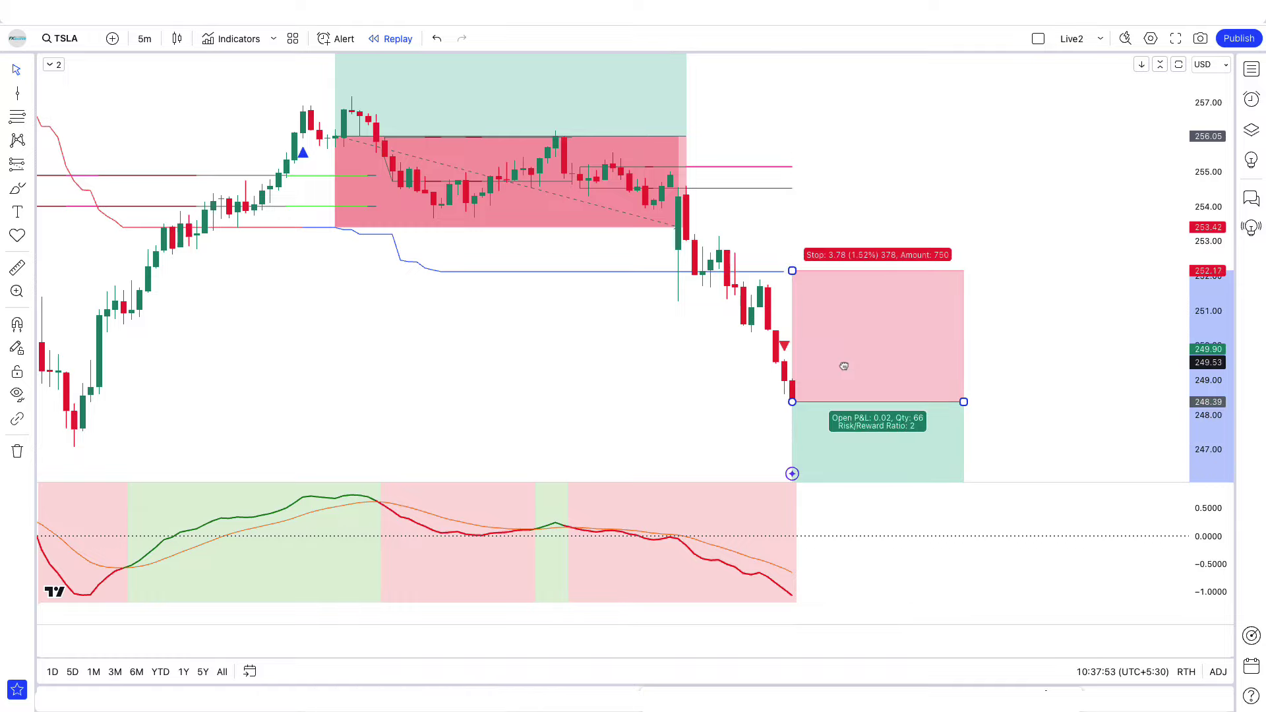
left_click(779, 440)
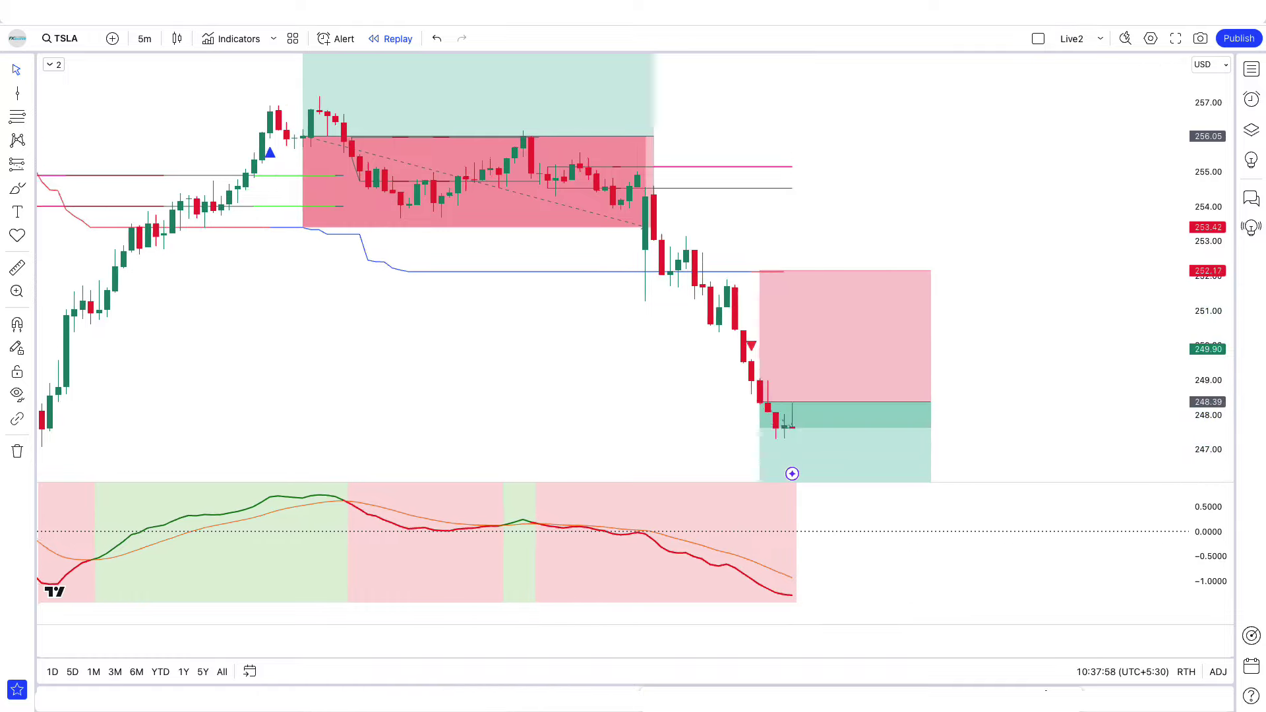
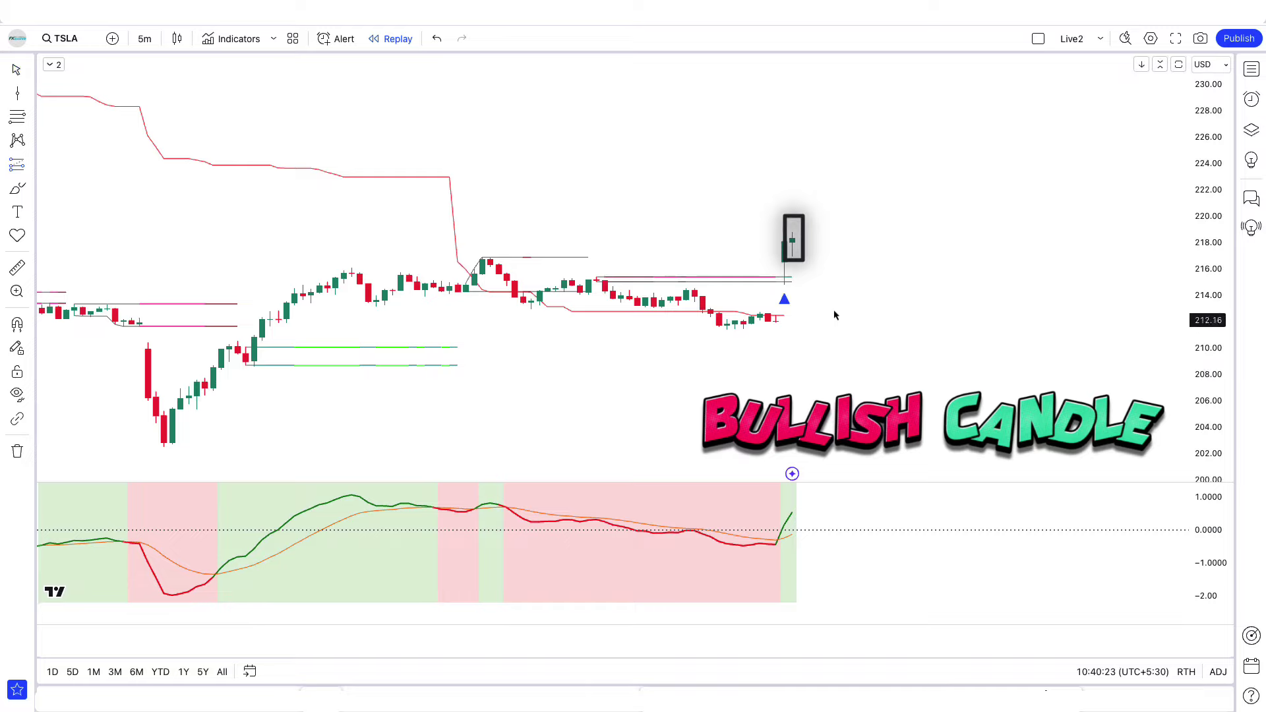
Place a long position with entry 218.26, stop 212.46 and a risk/reward ratio of about 2, and shorten its box to end before the sell signal
left_click(793, 241)
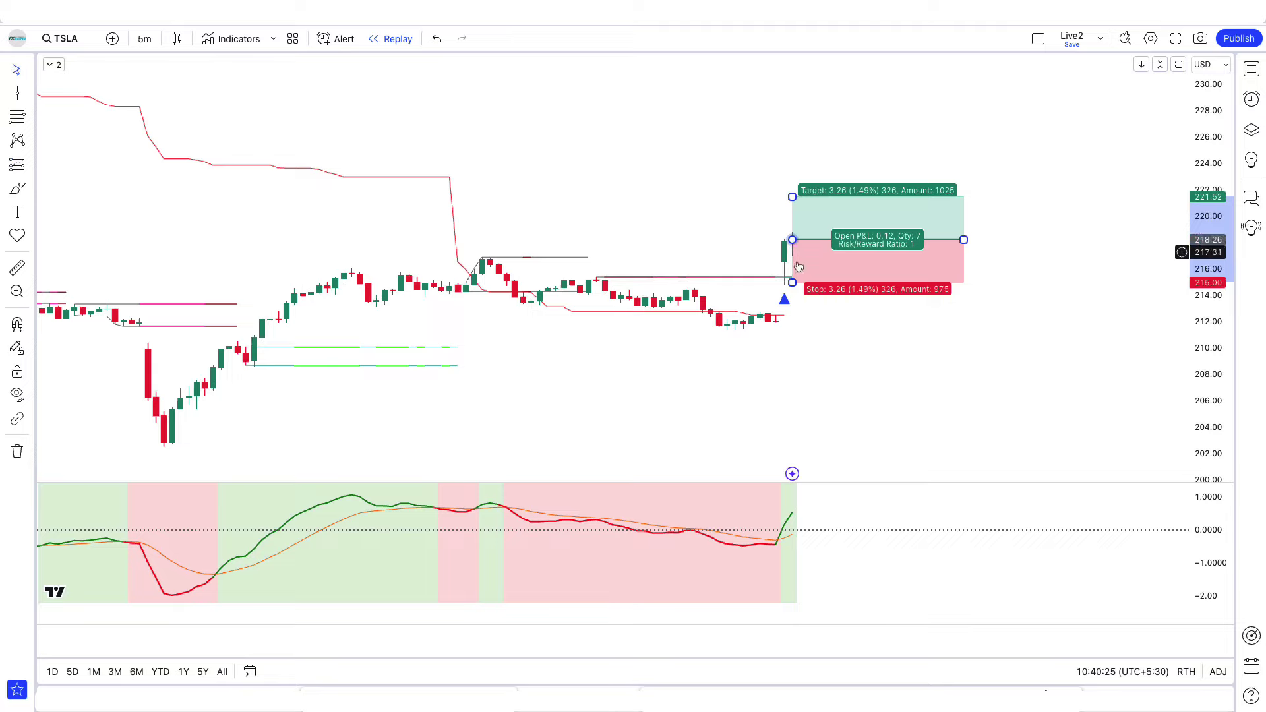
left_click_drag(794, 284, 797, 314)
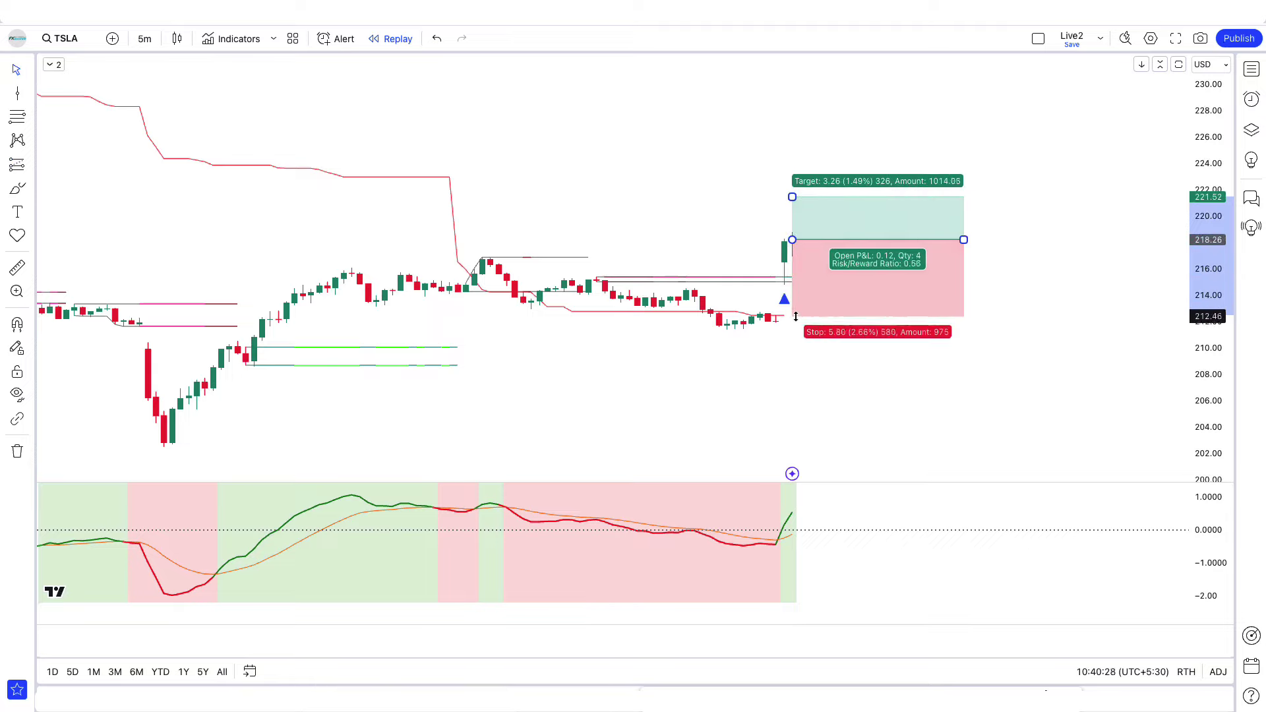
left_click_drag(793, 198, 801, 126)
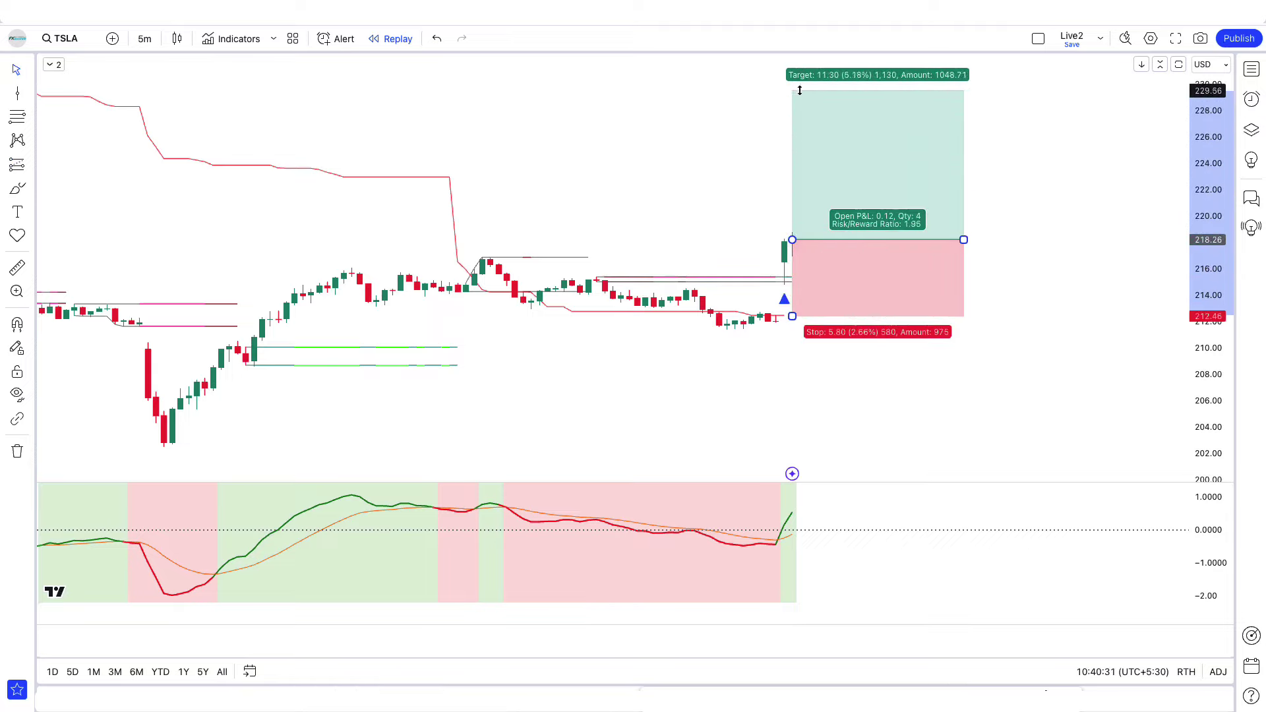
left_click(557, 676)
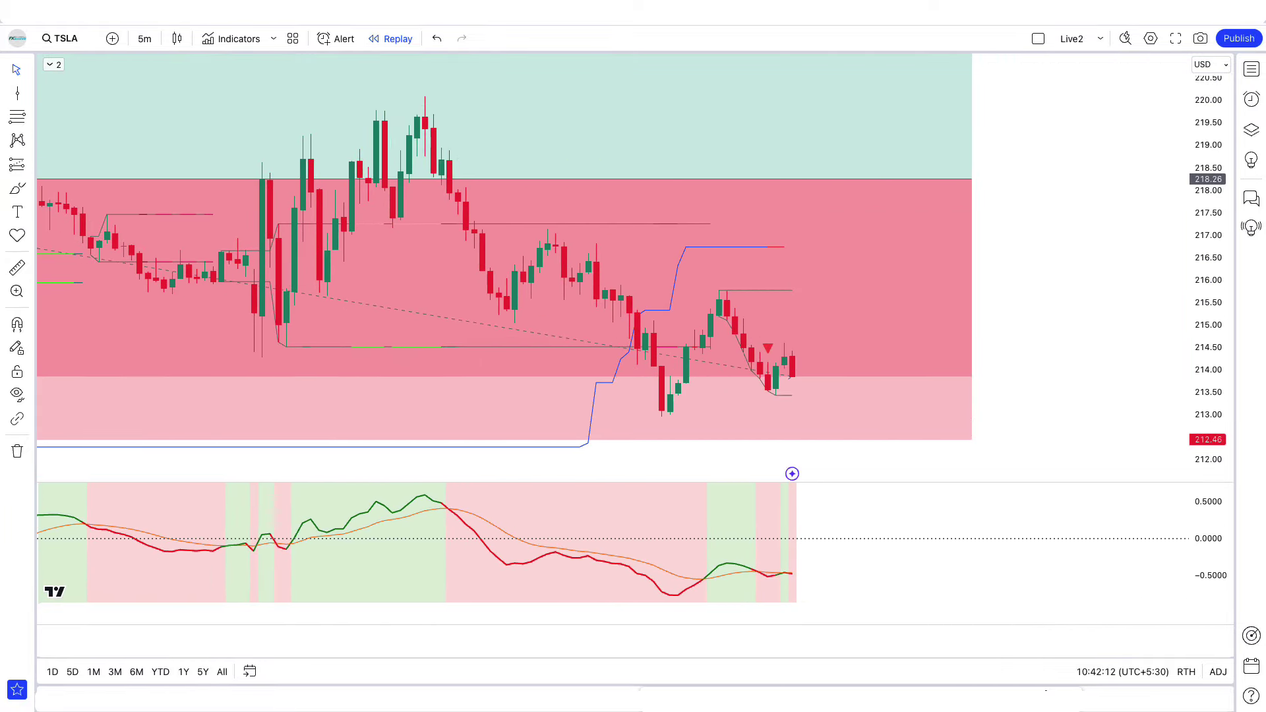
left_click_drag(971, 179, 744, 179)
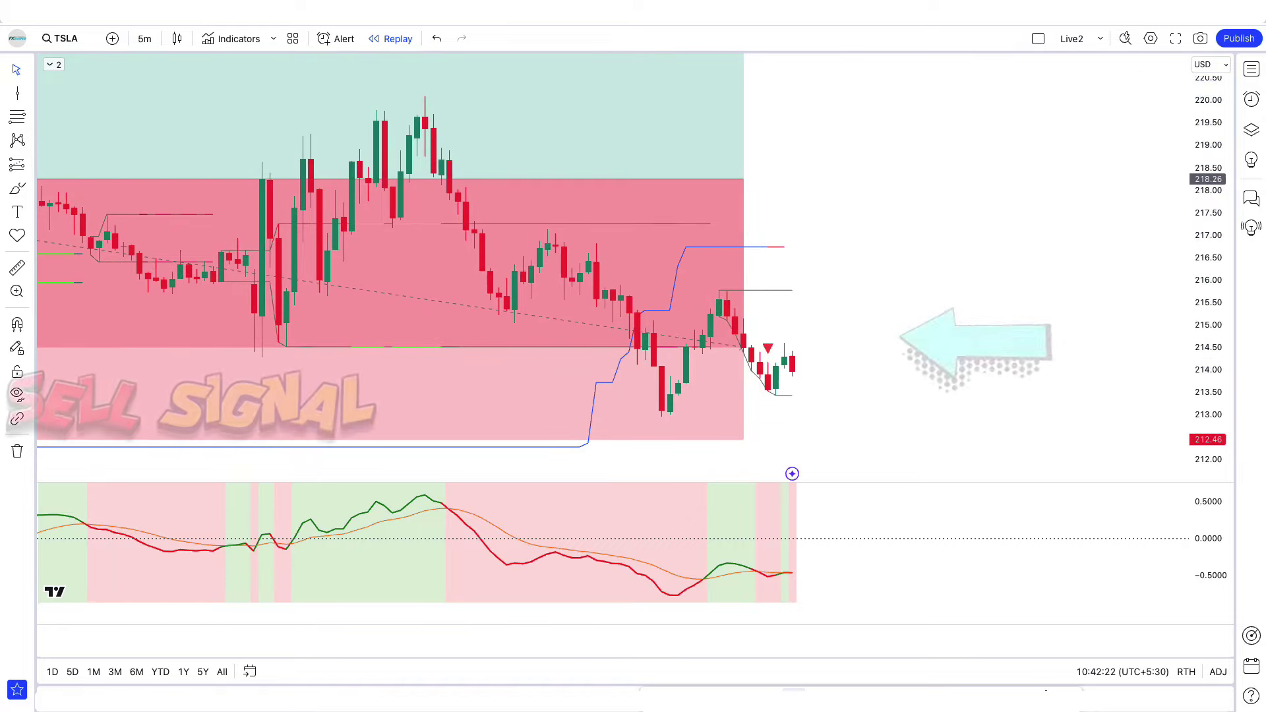
Place a short position at the latest bearish candle with entry 213.96, stop 216.74 and a risk/reward ratio of 2
left_click(793, 374)
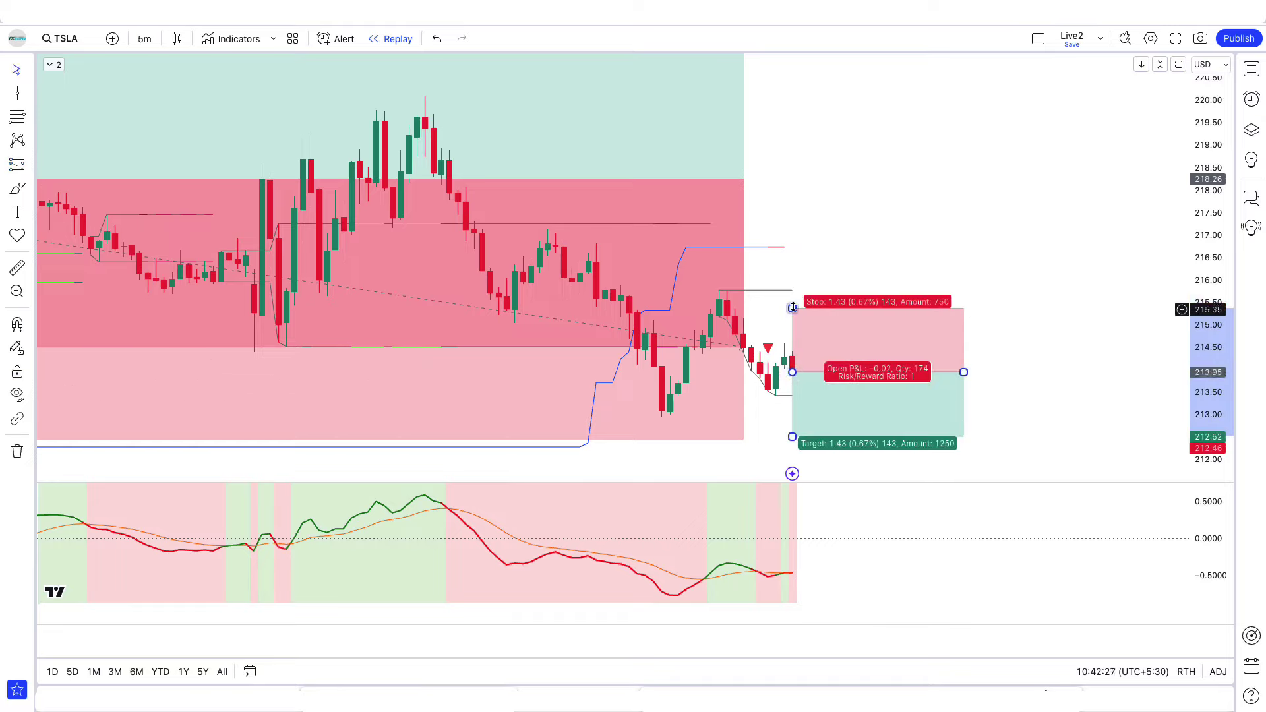
left_click_drag(793, 308, 806, 250)
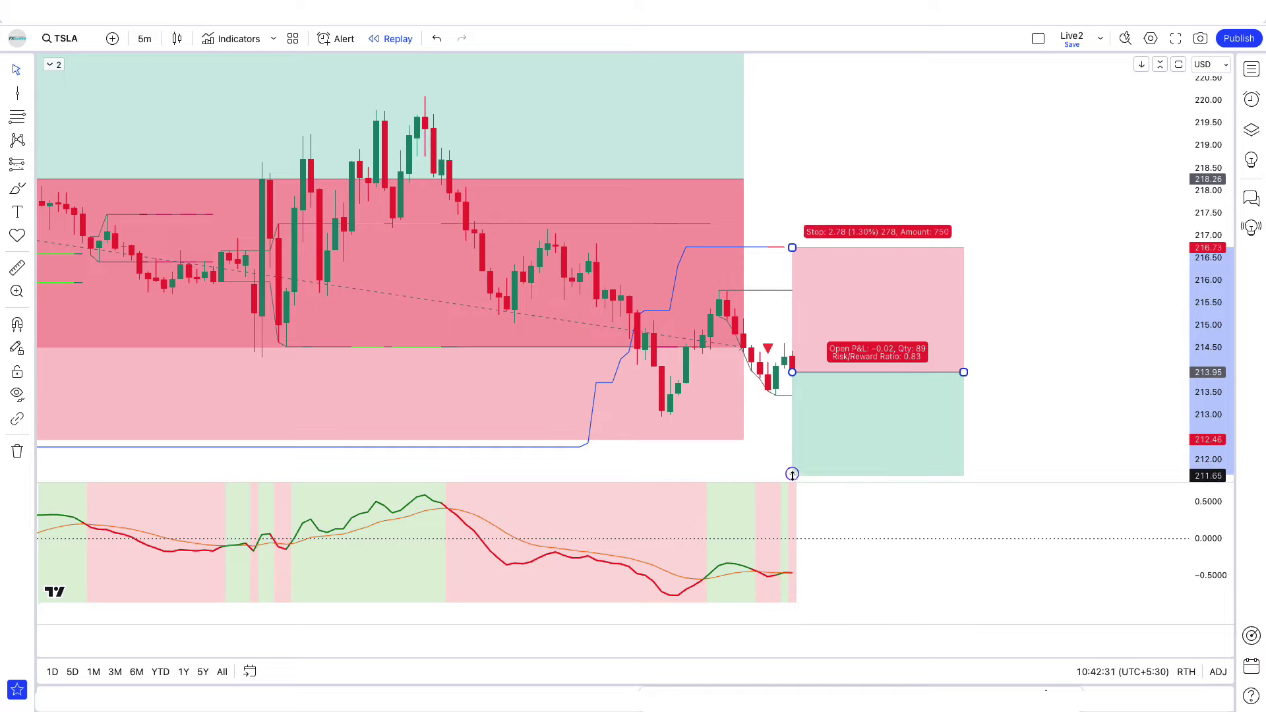
left_click_drag(793, 483, 793, 621)
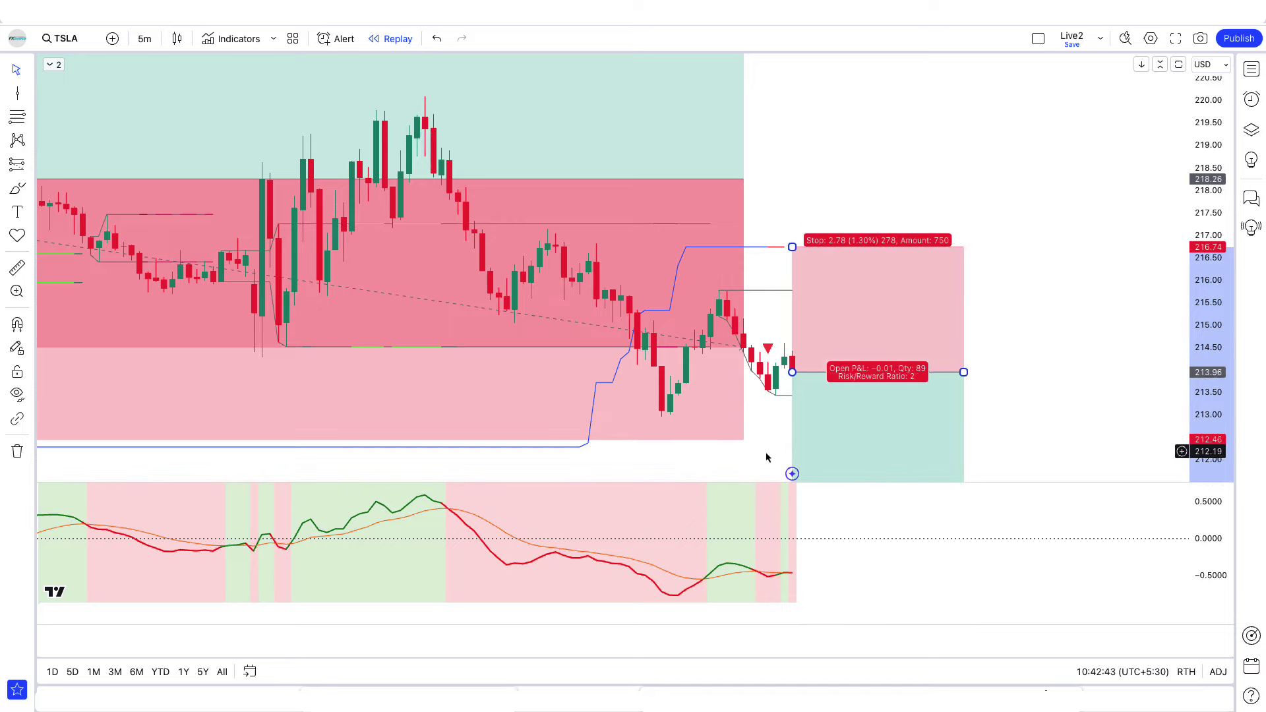
left_click(766, 452)
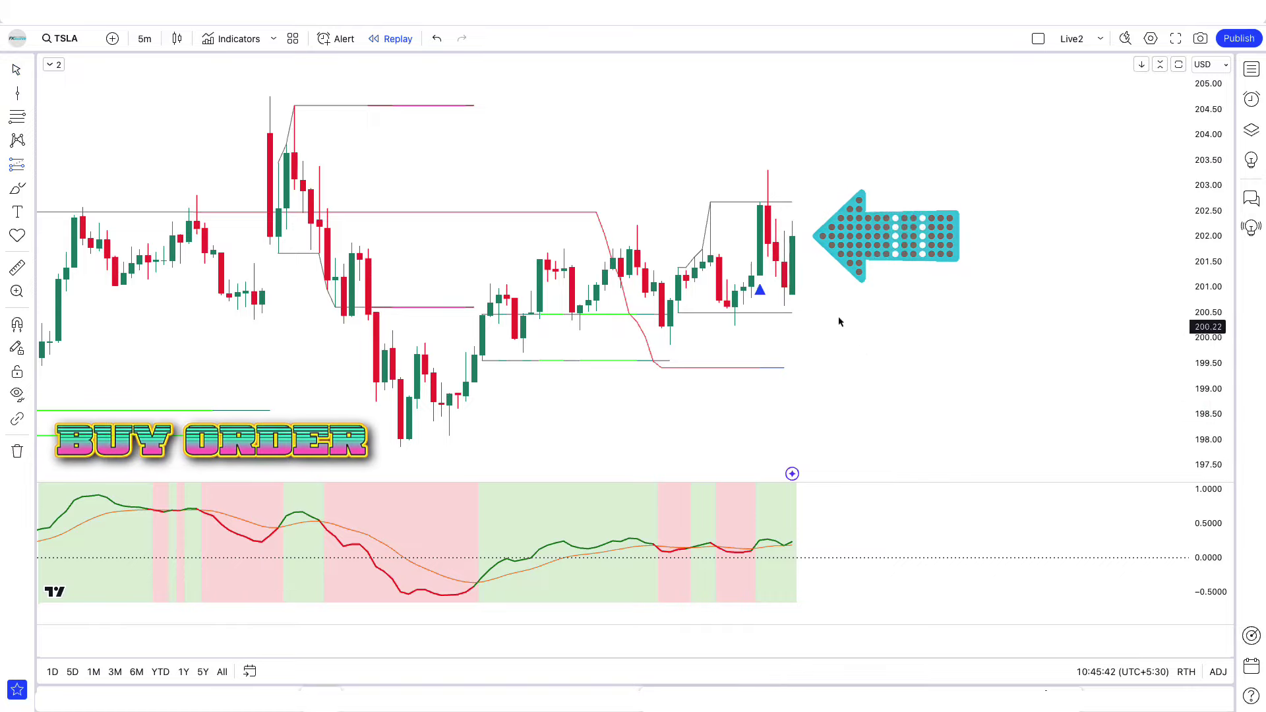
Place a long position at the bullish candle with entry 202.00 and stop 199.39, extending its target above 205.00
left_click(793, 238)
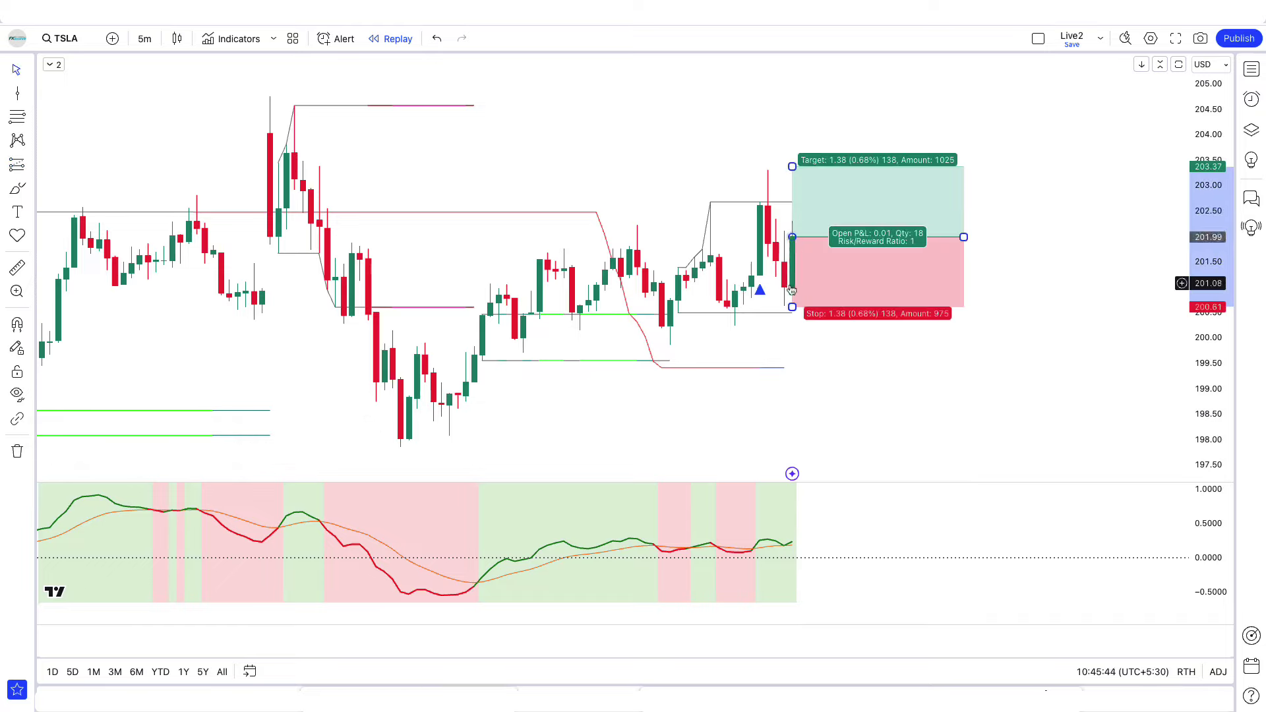
left_click_drag(792, 307, 802, 371)
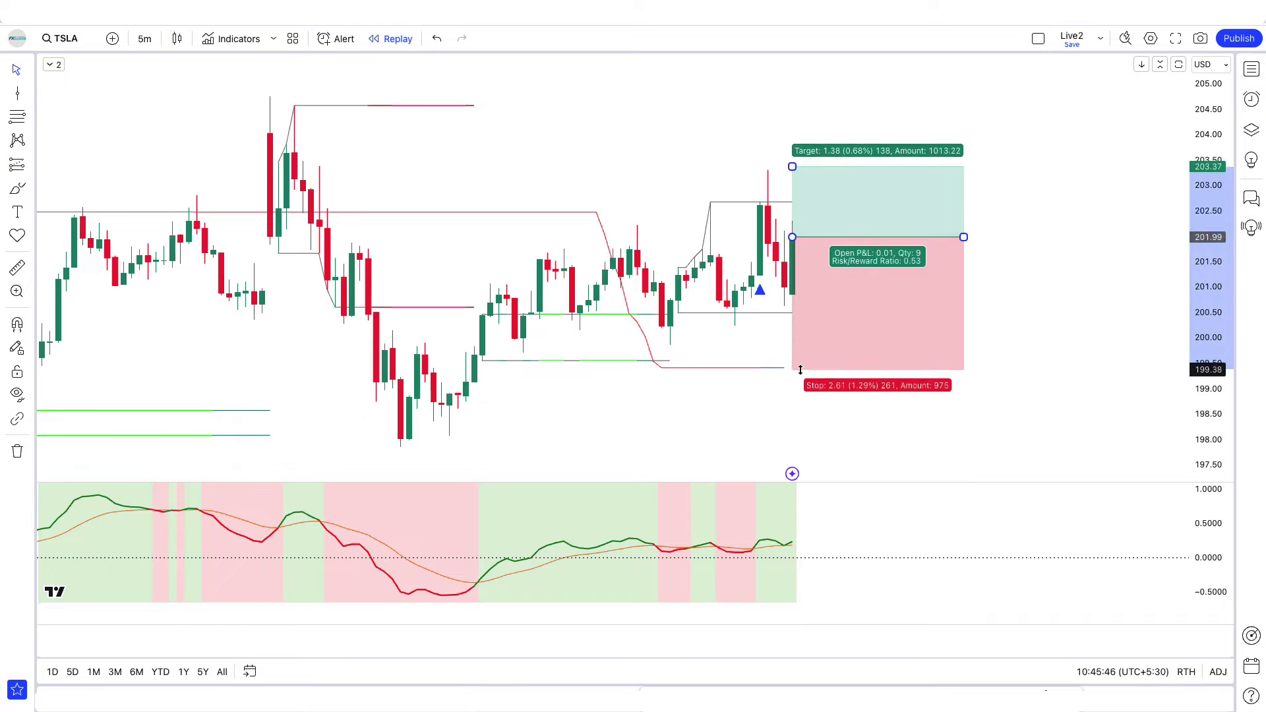
left_click_drag(792, 167, 807, 67)
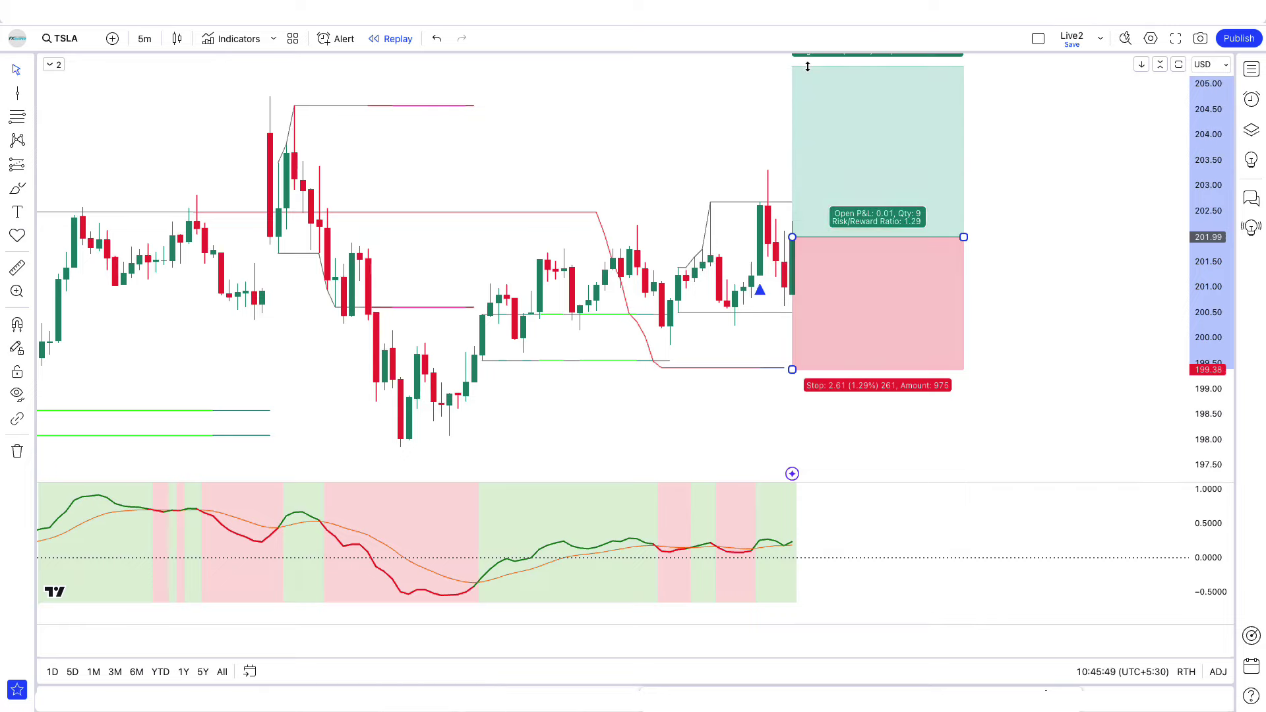
left_click(829, 423)
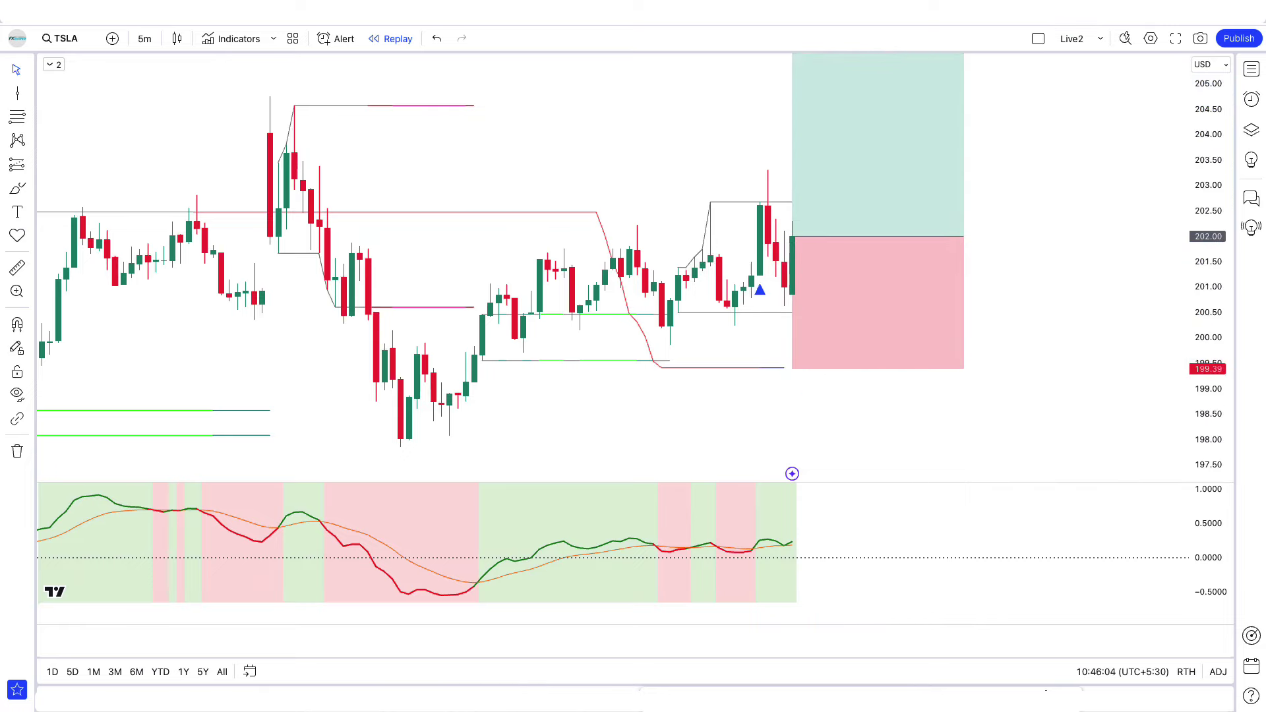